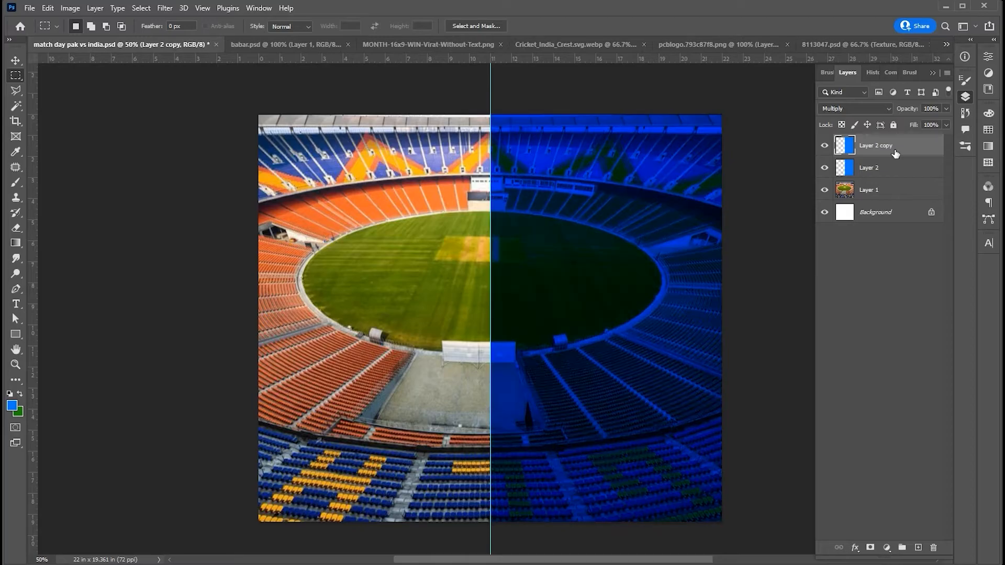
- Duplicate the two blue overlay layers and flip the copies horizontally onto the left half of the stadium
{"action": "left_click", "coordinate": [888, 168], "text": "ctrl"}
{"action": "key", "text": "ctrl+j"}
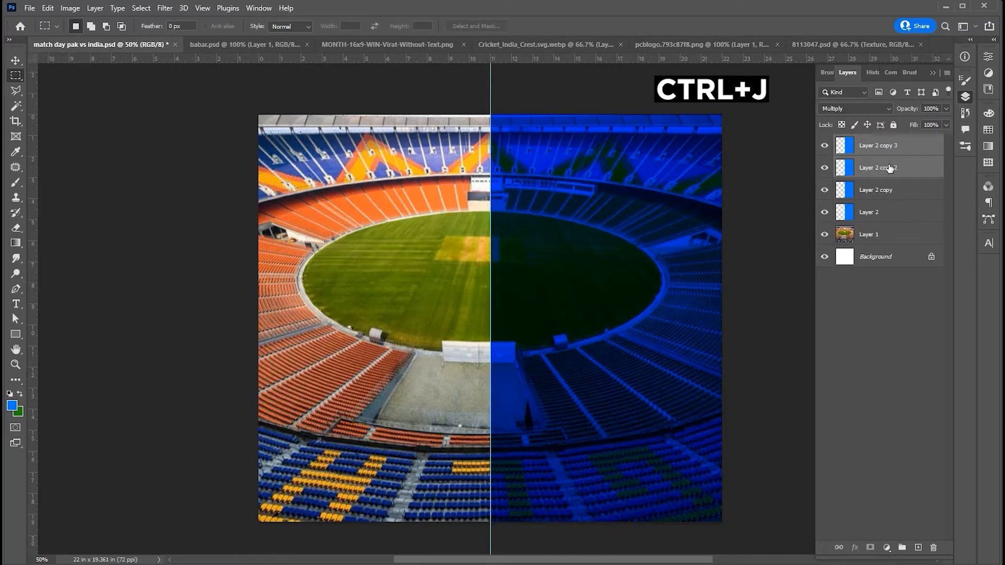
{"action": "key", "text": "ctrl+t"}
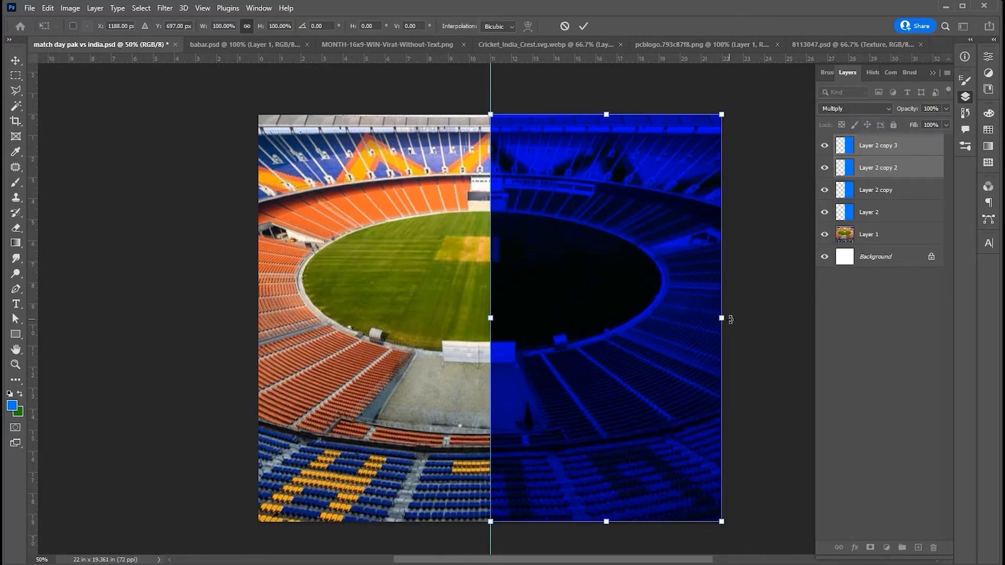
{"action": "left_click_drag", "start_coordinate": [722, 318], "coordinate": [256, 330]}
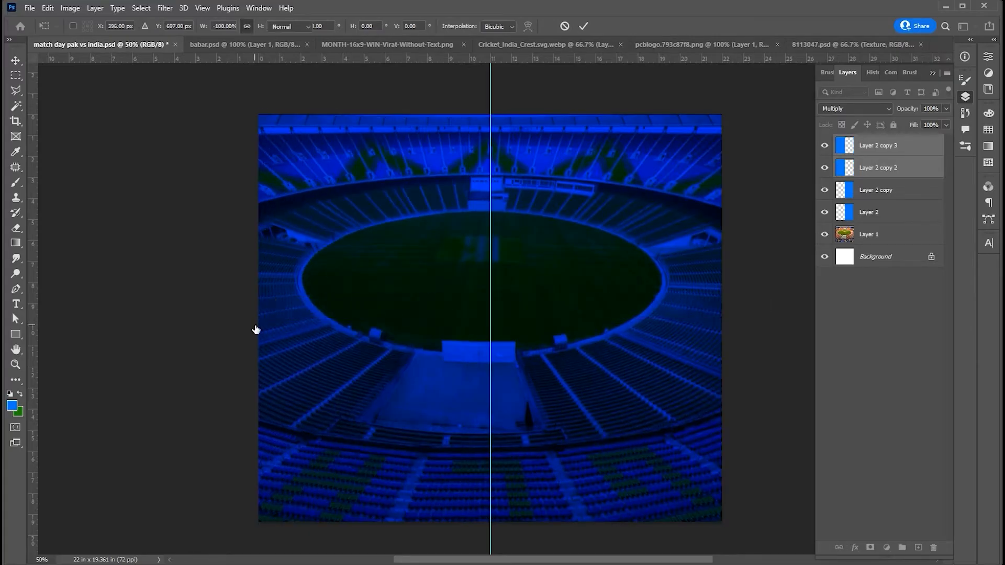
{"action": "key", "text": "Return"}
- Fill both flipped overlay copies with the dark green colour and remove the vertical centre guide
{"action": "left_click", "coordinate": [906, 168]}
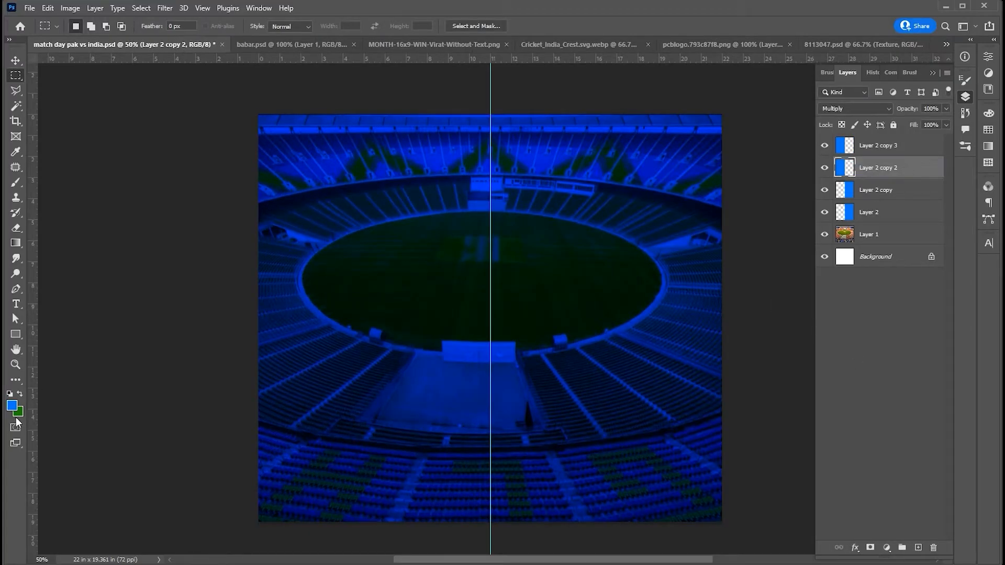
{"action": "key", "text": "v"}
{"action": "left_click", "coordinate": [20, 394]}
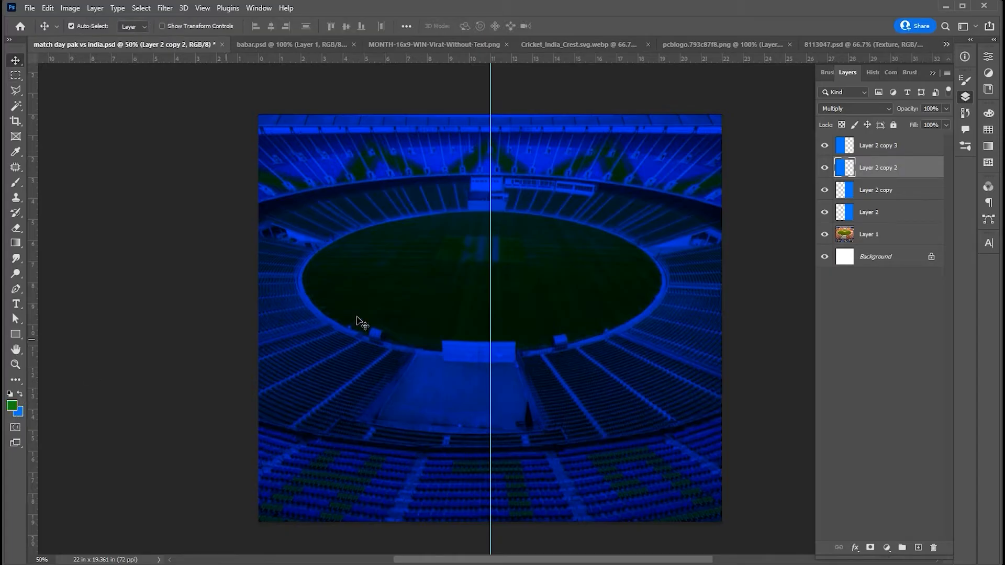
{"action": "key", "text": "alt+BackSpace"}
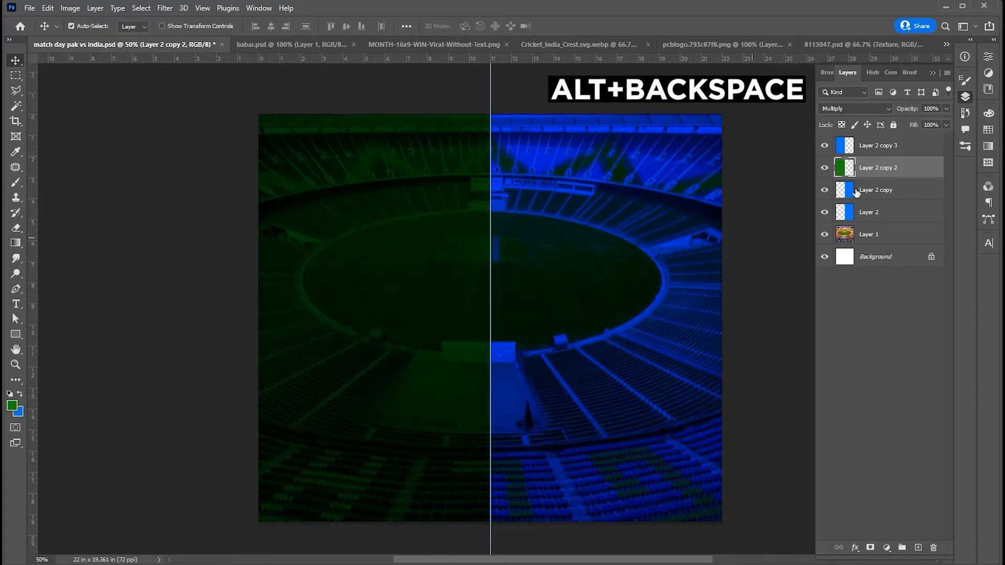
{"action": "left_click", "coordinate": [883, 150]}
{"action": "key", "text": "alt+BackSpace"}
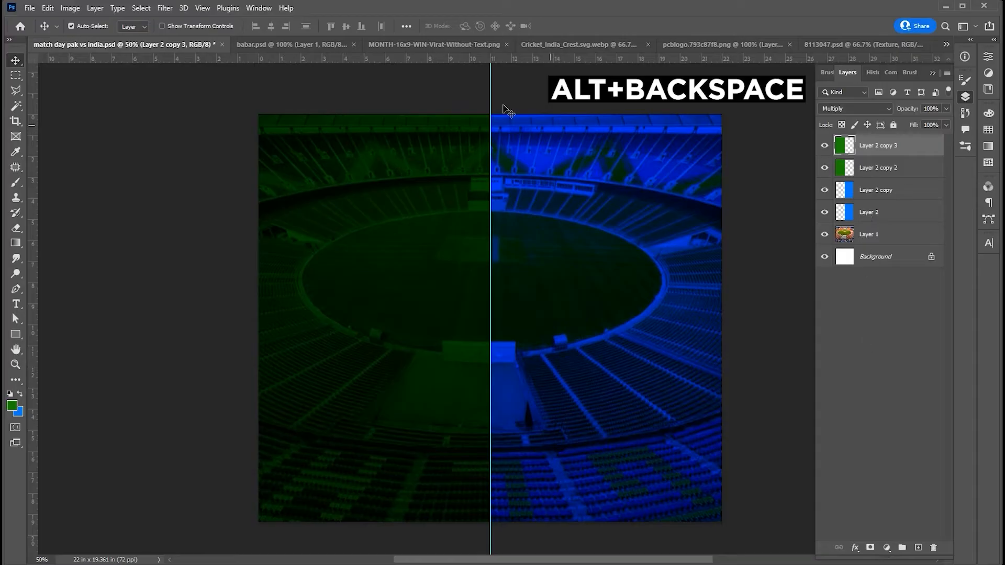
{"action": "left_click_drag", "start_coordinate": [490, 92], "coordinate": [33, 87]}
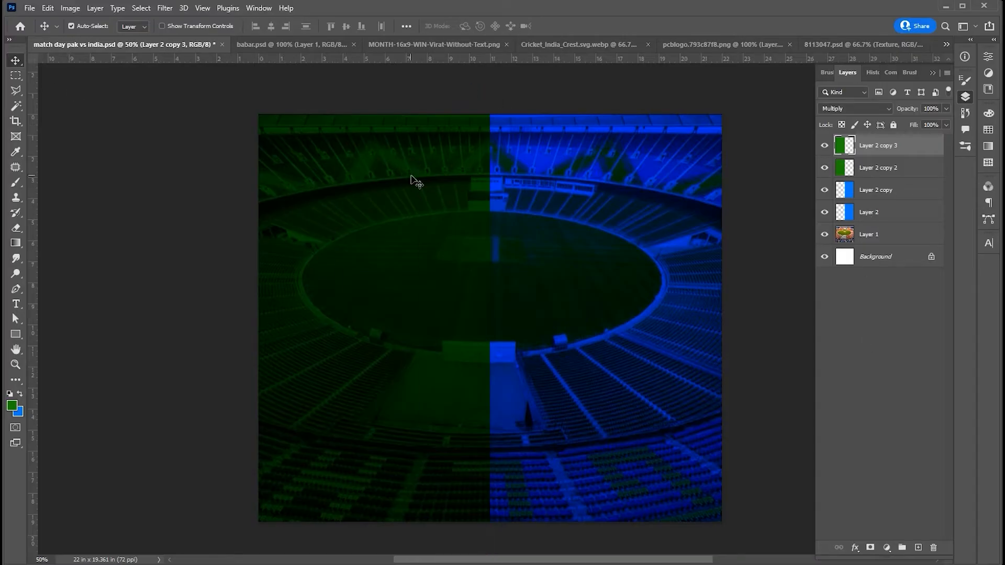
- Add a new layer on top of the stack and enlarge the torn-edge brush to 1400 px
{"action": "left_click", "coordinate": [837, 338]}
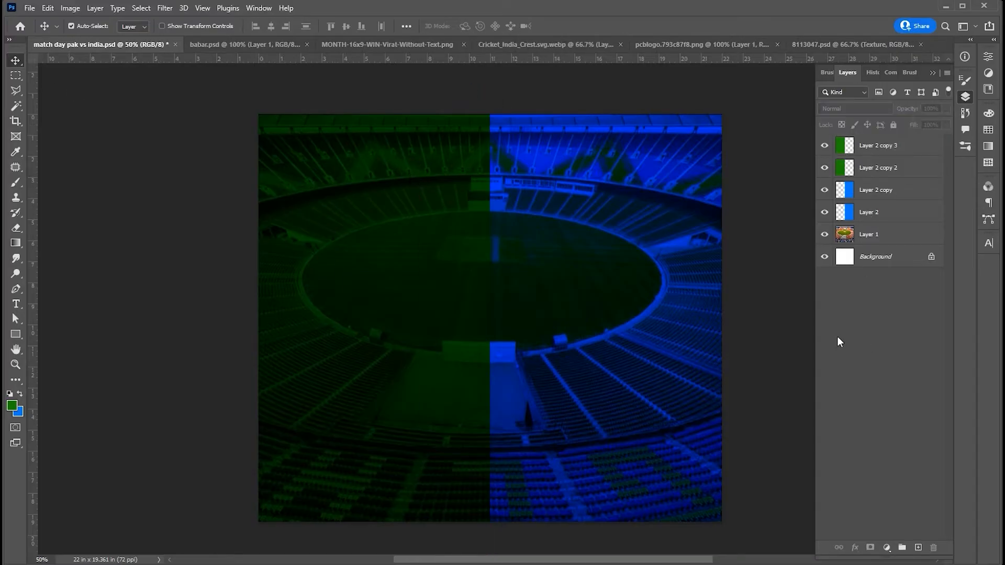
{"action": "left_click", "coordinate": [919, 548]}
{"action": "left_click", "coordinate": [16, 183]}
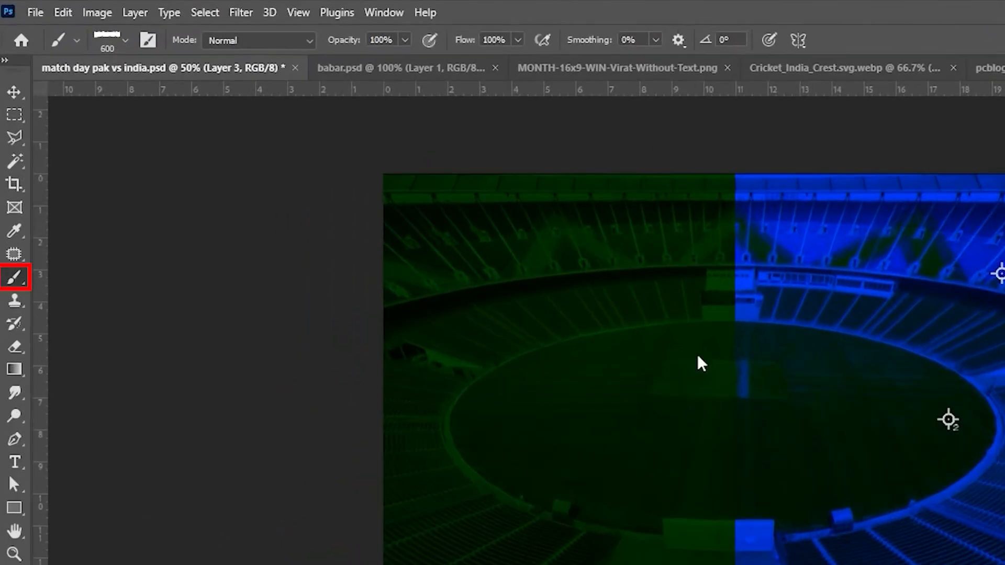
{"action": "key", "text": "bracketright"}
{"action": "key", "text": "bracketright"}
{"action": "key", "text": "bracketright"}
{"action": "key", "text": "bracketright"}
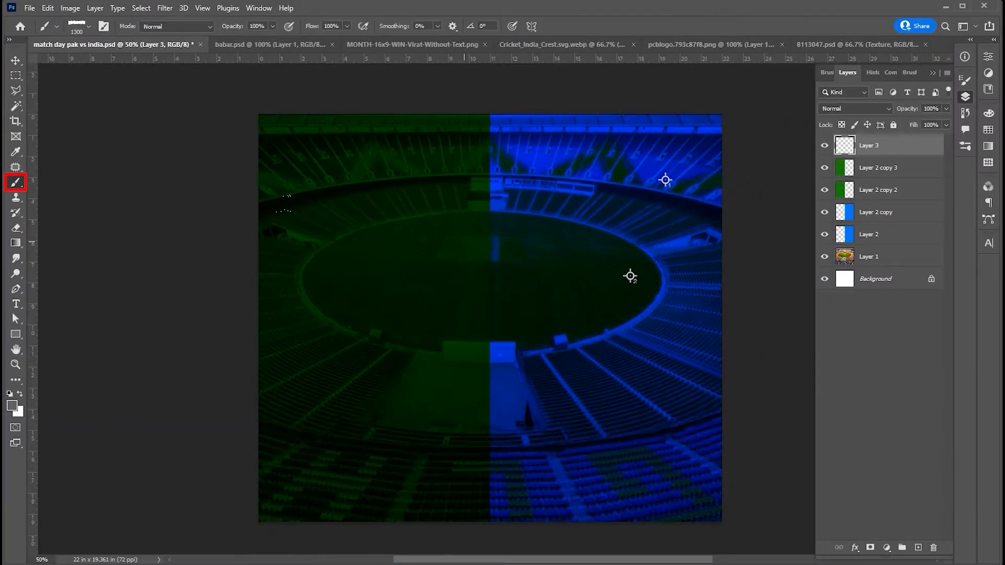
{"action": "key", "text": "bracketright"}
- Set the torn-edge brush angle to about 72° and stamp a grey torn strip down the middle of the canvas
{"action": "left_click", "coordinate": [104, 27]}
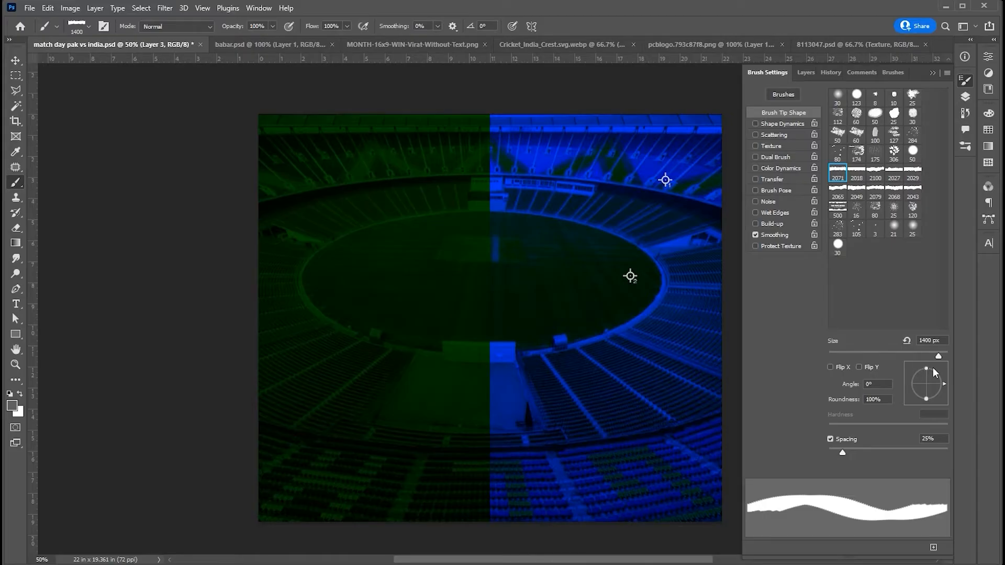
{"action": "left_click_drag", "start_coordinate": [943, 383], "coordinate": [927, 362]}
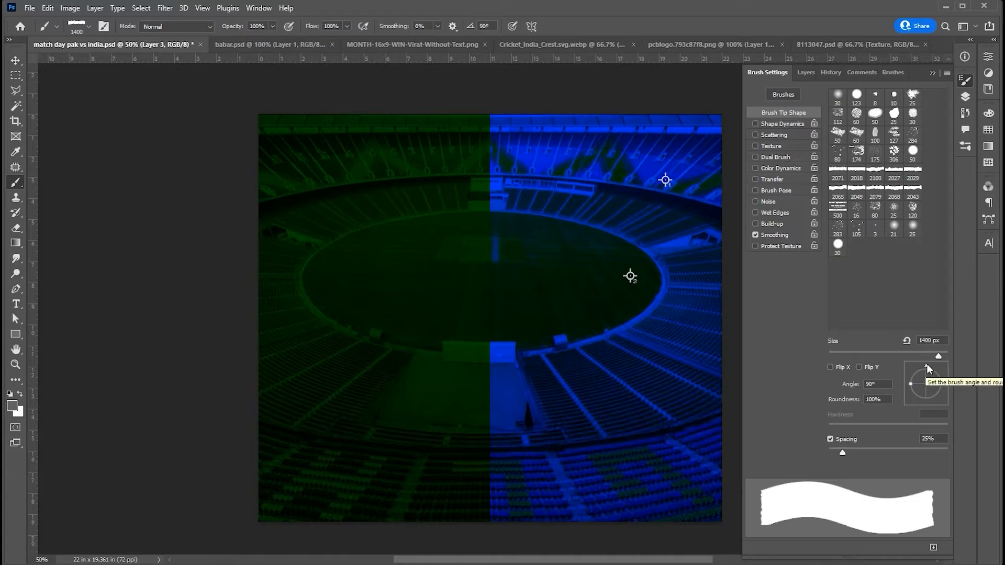
{"action": "left_click_drag", "start_coordinate": [927, 363], "coordinate": [930, 366]}
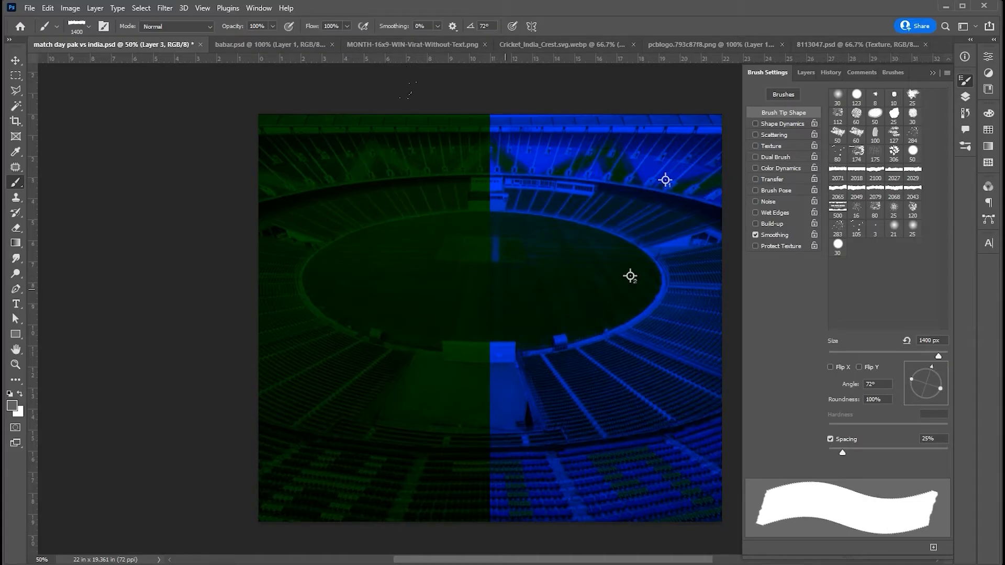
{"action": "left_click_drag", "start_coordinate": [930, 367], "coordinate": [931, 365]}
{"action": "left_click", "coordinate": [491, 303]}
- Set the brush to an angle of 98° and a size of 1100 px and extend the grey strip at its upper end
{"action": "left_click_drag", "start_coordinate": [931, 366], "coordinate": [924, 366]}
{"action": "key", "text": "bracketleft"}
{"action": "key", "text": "bracketleft"}
{"action": "key", "text": "bracketleft"}
{"action": "left_click", "coordinate": [464, 155]}
{"action": "left_click", "coordinate": [472, 98]}
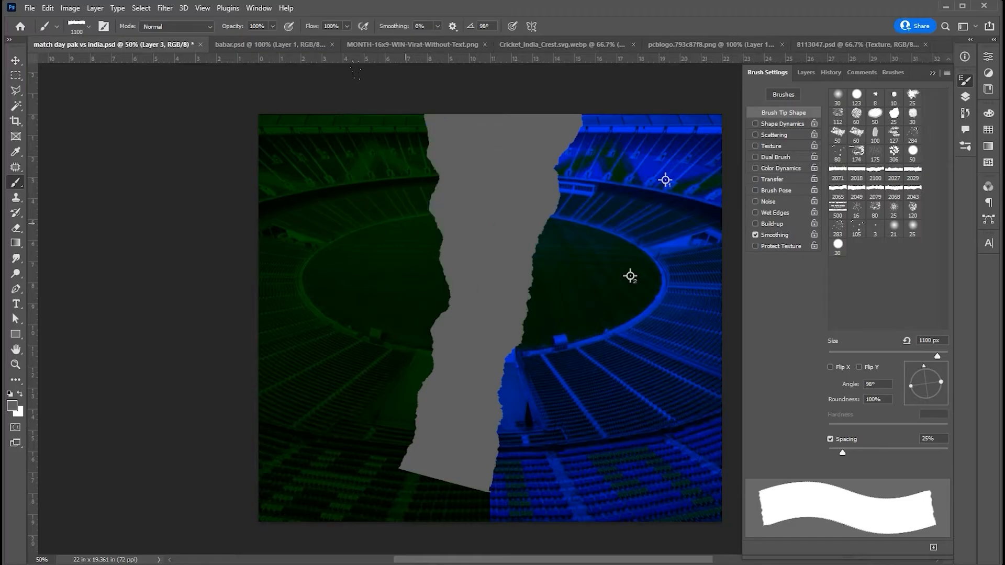
- Add a layer mask to Layer 3 and paint black on it to taper the strip's lower left side to a point
{"action": "left_click", "coordinate": [964, 80]}
{"action": "left_click", "coordinate": [965, 97]}
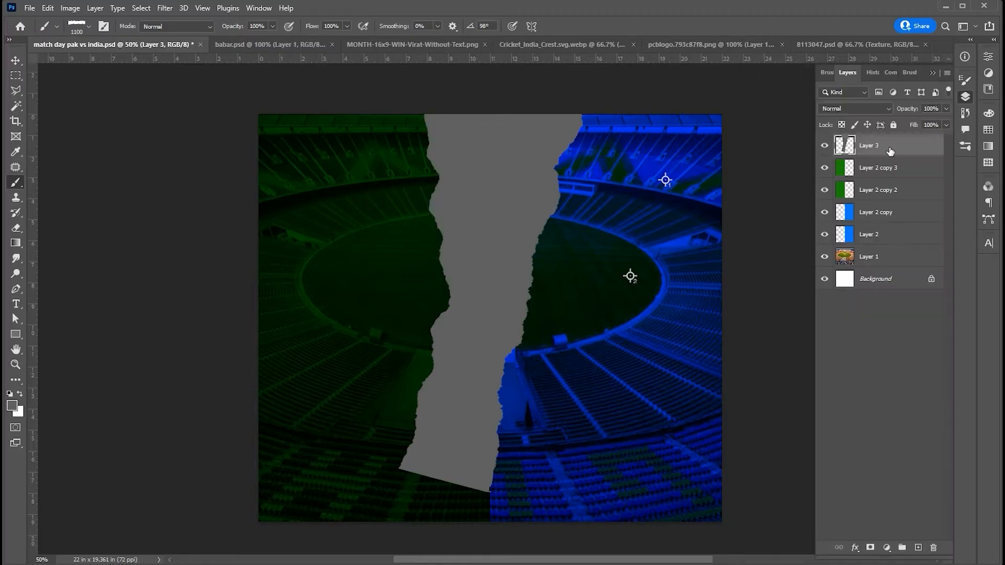
{"action": "left_click", "coordinate": [870, 547]}
{"action": "key", "text": "x"}
{"action": "left_click", "coordinate": [412, 341]}
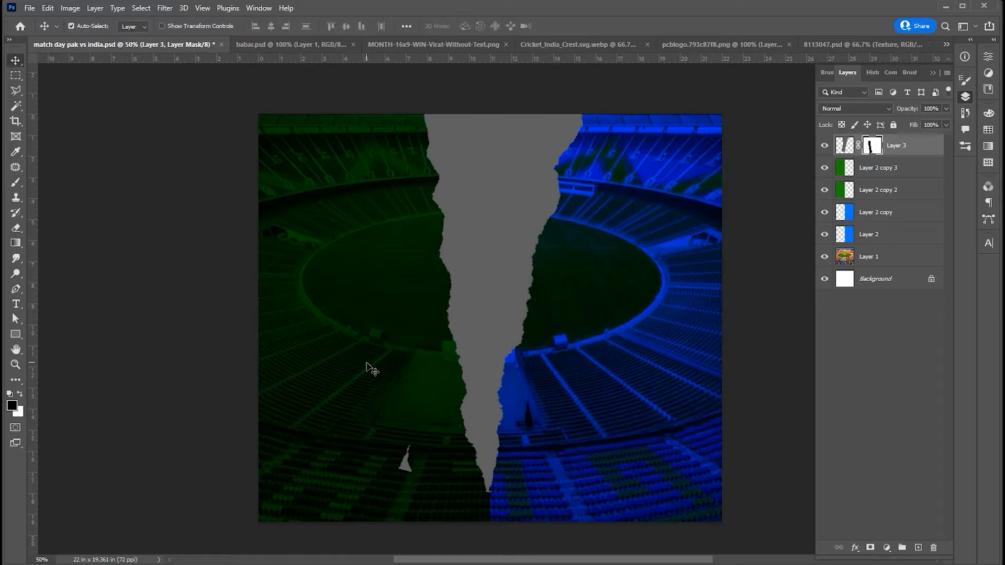
- Free-transform the grey torn strip to make it slightly narrower
{"action": "key", "text": "ctrl+t"}
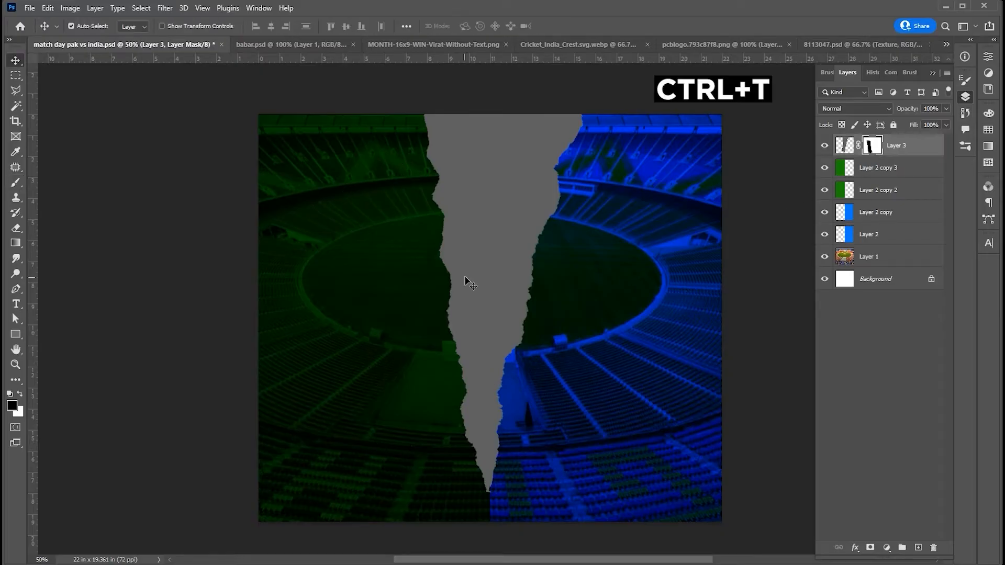
{"action": "left_click_drag", "start_coordinate": [583, 109], "coordinate": [574, 115]}
{"action": "key", "text": "Return"}
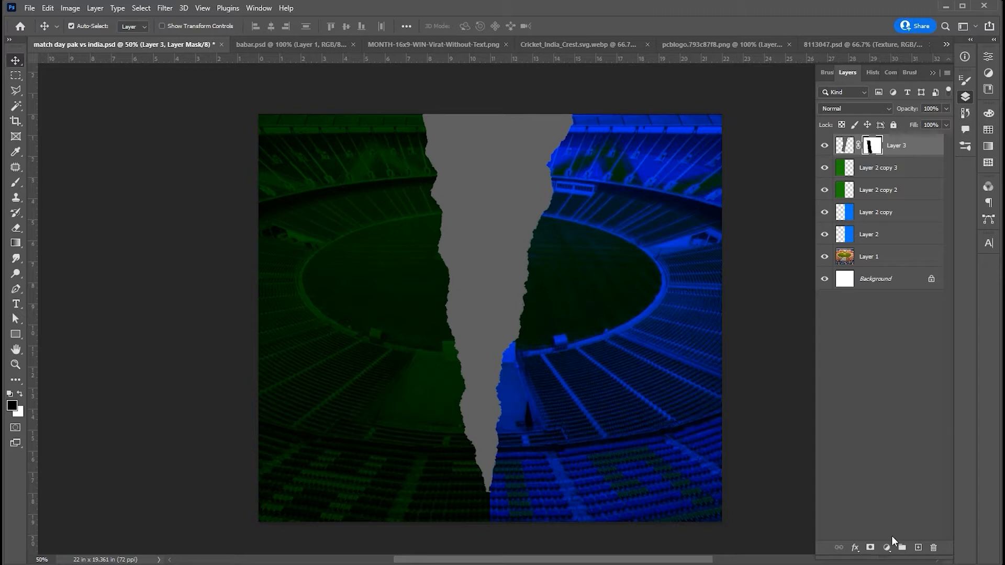
- Add a Solid Color fill layer in white (ffffff) above Layer 3
{"action": "left_click", "coordinate": [885, 551]}
{"action": "left_click", "coordinate": [898, 341]}
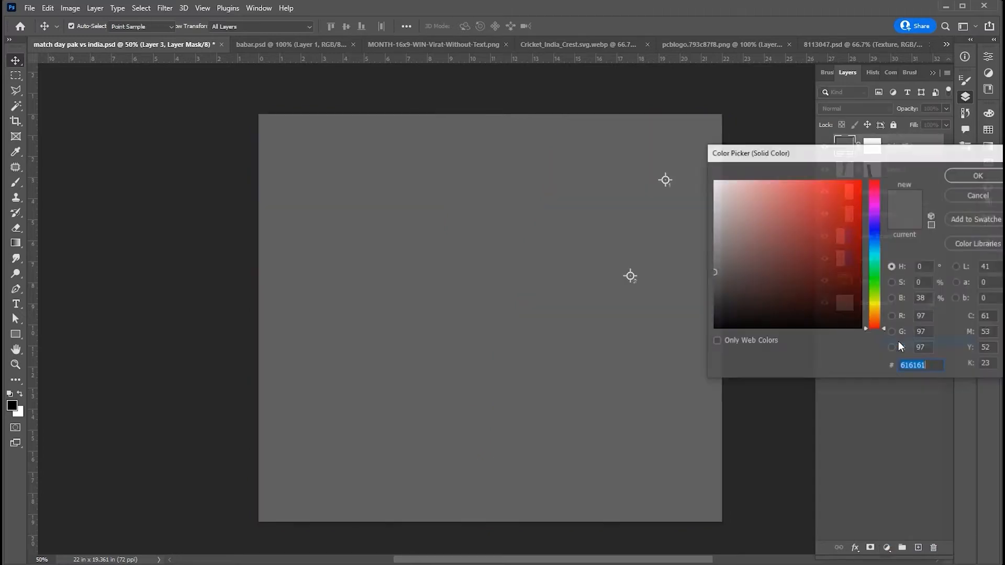
{"action": "type", "text": "ffffff"}
{"action": "left_click", "coordinate": [963, 174]}
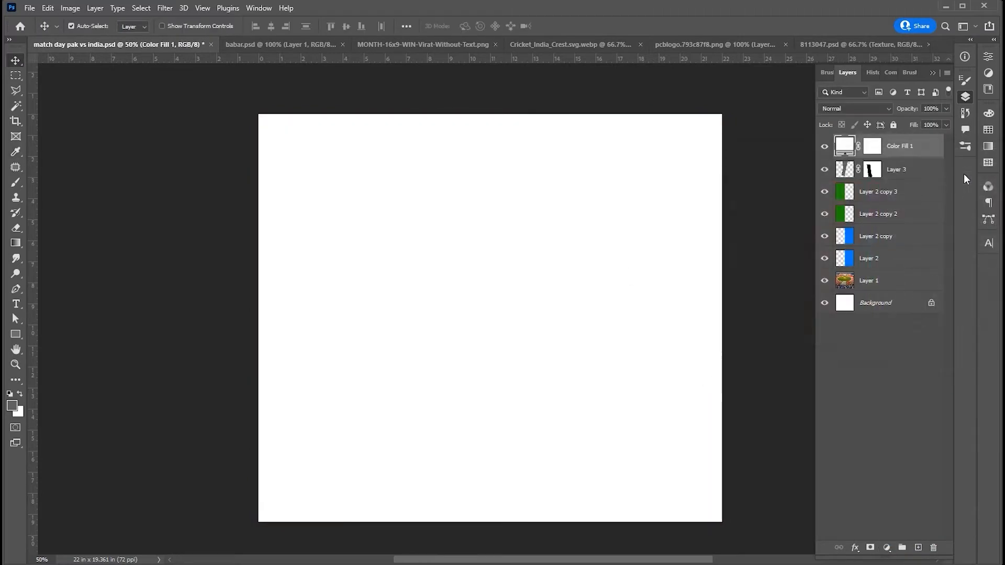
- Invert the white fill layer's mask to black and clip the layer to Layer 3
{"action": "left_click", "coordinate": [872, 147]}
{"action": "key", "text": "ctrl+i"}
{"action": "key", "text": "ctrl+alt+g"}
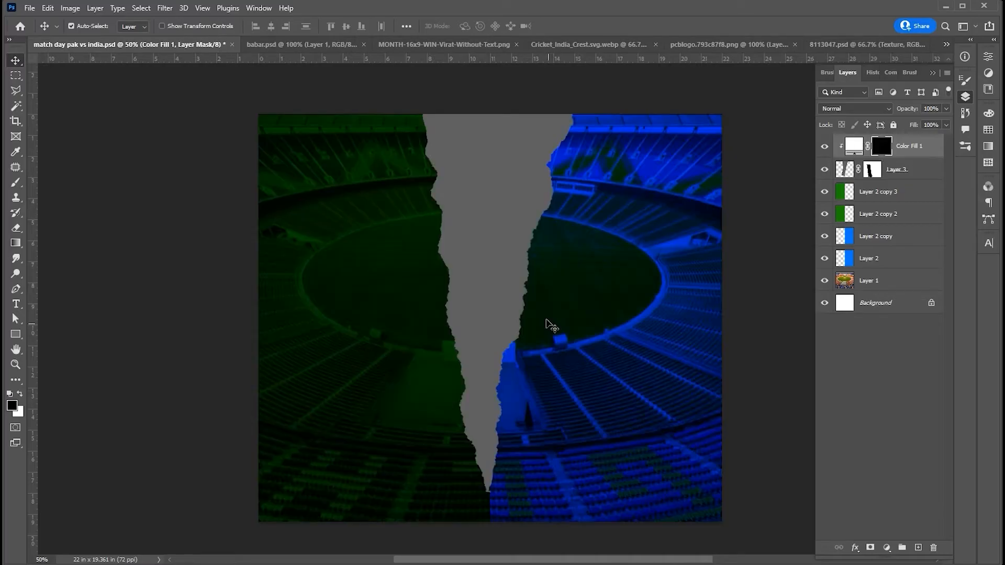
- Paint a white torn edge along the strip's left side on the fill mask, using the 1300 px brush at about 100°
{"action": "key", "text": "b"}
{"action": "key", "text": "x"}
{"action": "key", "text": "F7"}
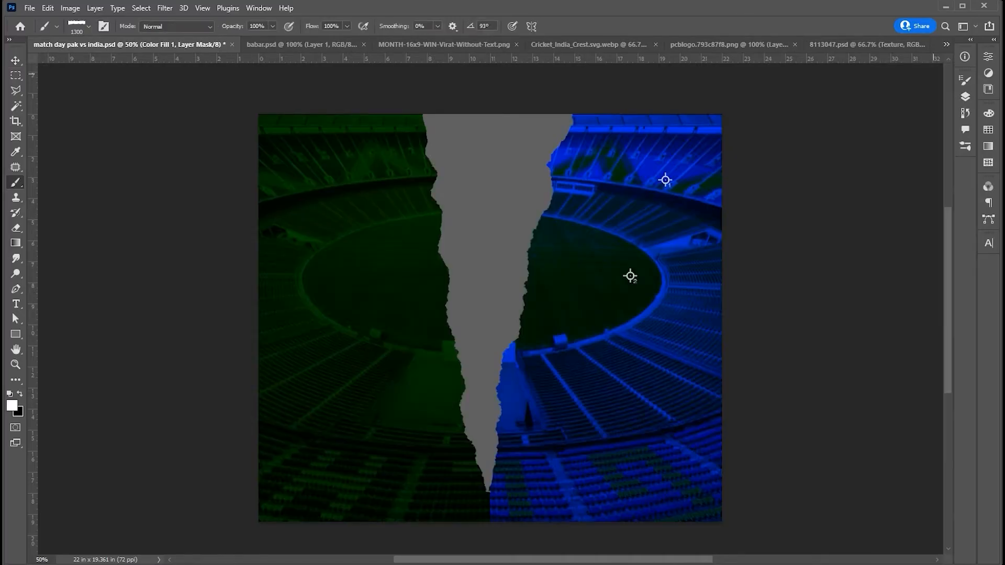
{"action": "left_click", "coordinate": [103, 27]}
{"action": "left_click", "coordinate": [922, 367]}
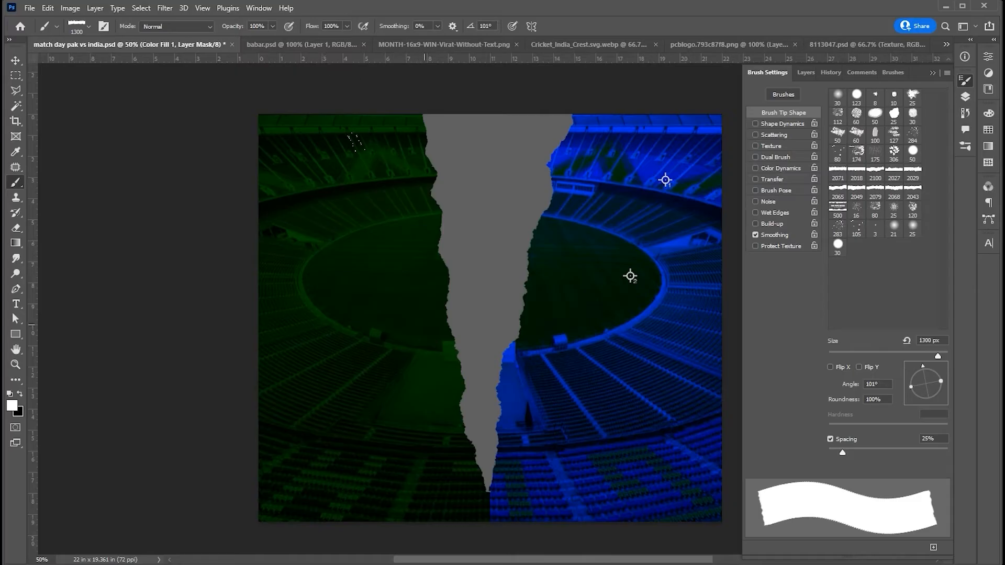
{"action": "left_click", "coordinate": [924, 367]}
{"action": "left_click", "coordinate": [414, 304]}
{"action": "left_click", "coordinate": [923, 368]}
{"action": "left_click", "coordinate": [421, 361]}
{"action": "key", "text": "ctrl+z"}
{"action": "left_click", "coordinate": [444, 471]}
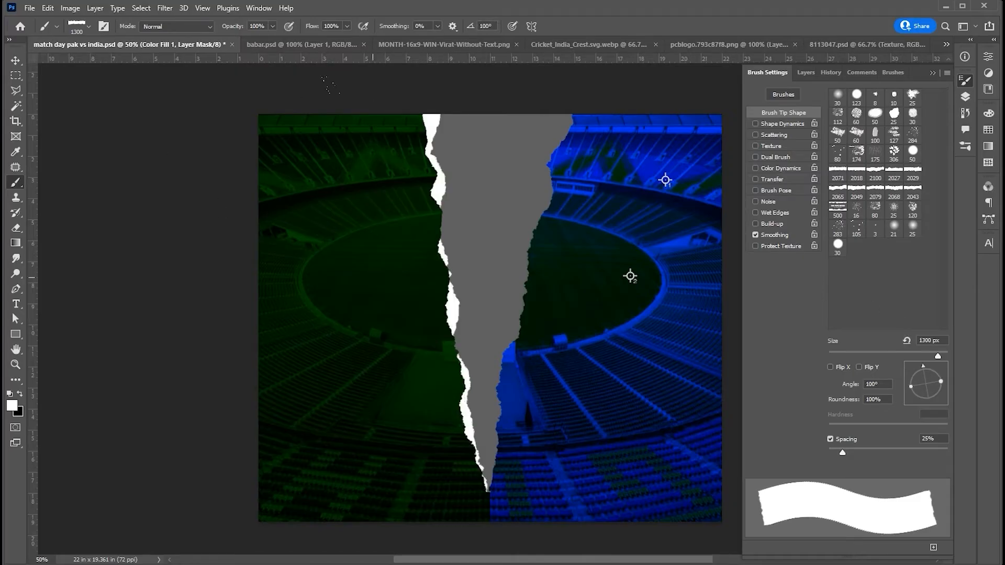
- Paint a matching white torn edge along the strip's right side on the fill mask, with the brush at about 79°
{"action": "left_click", "coordinate": [929, 367]}
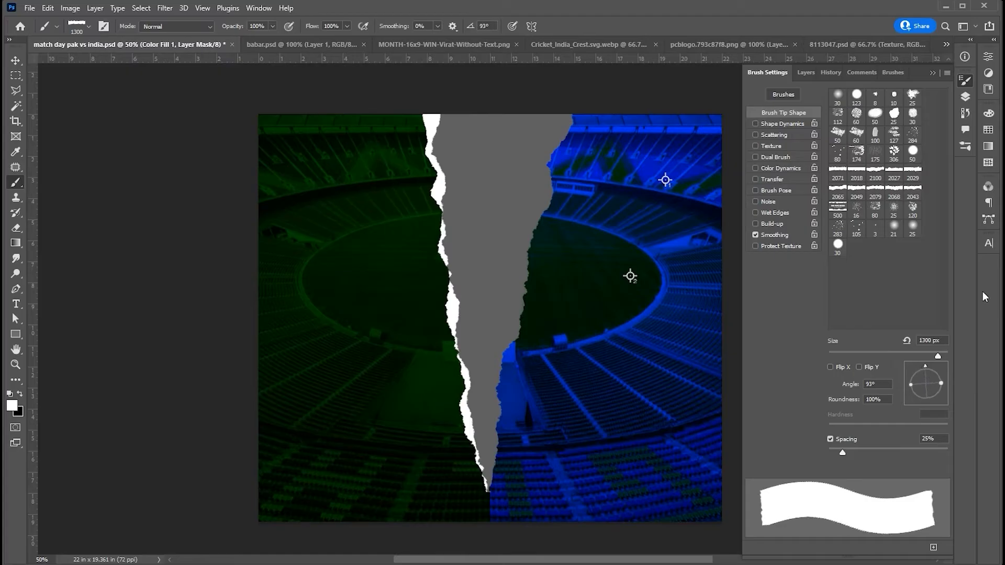
{"action": "left_click", "coordinate": [561, 316]}
{"action": "left_click_drag", "start_coordinate": [930, 368], "coordinate": [929, 368]}
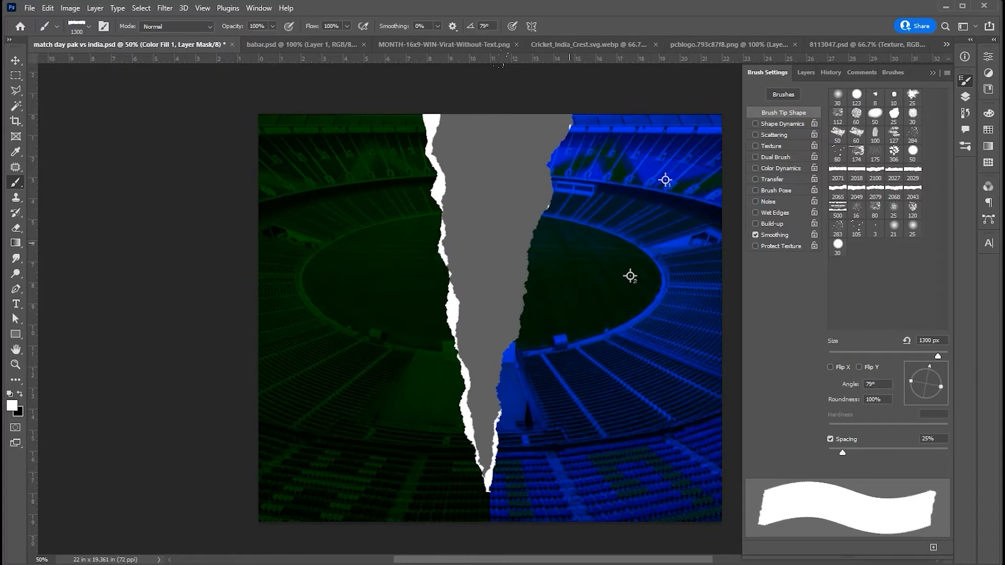
{"action": "left_click", "coordinate": [569, 243]}
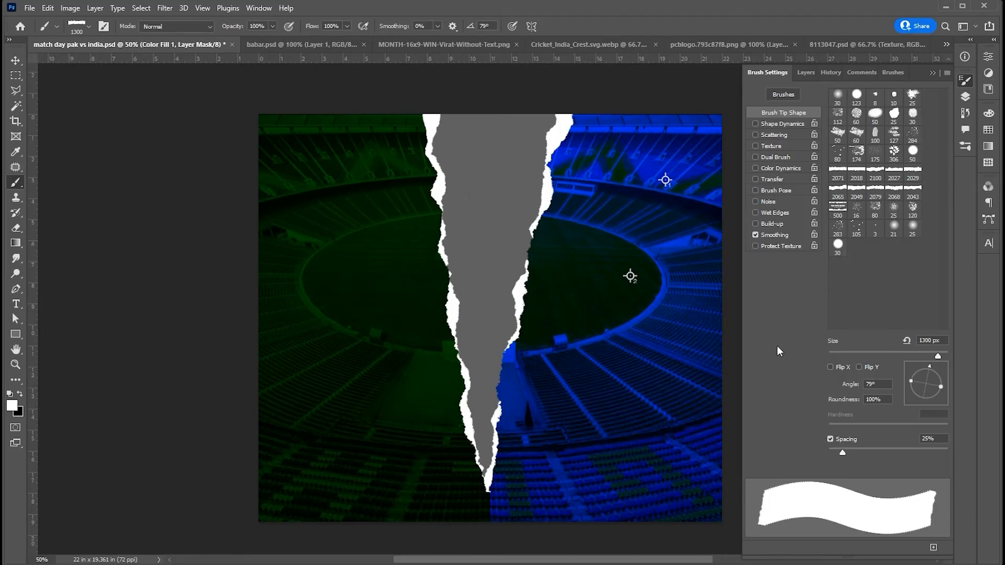
{"action": "left_click", "coordinate": [551, 340]}
{"action": "left_click_drag", "start_coordinate": [930, 366], "coordinate": [928, 367]}
- Bring the star logo from the pcblogo document onto the strip, clipped directly above Layer 3, and desaturate it
{"action": "key", "text": "v"}
{"action": "left_click", "coordinate": [580, 309]}
{"action": "left_click", "coordinate": [805, 72]}
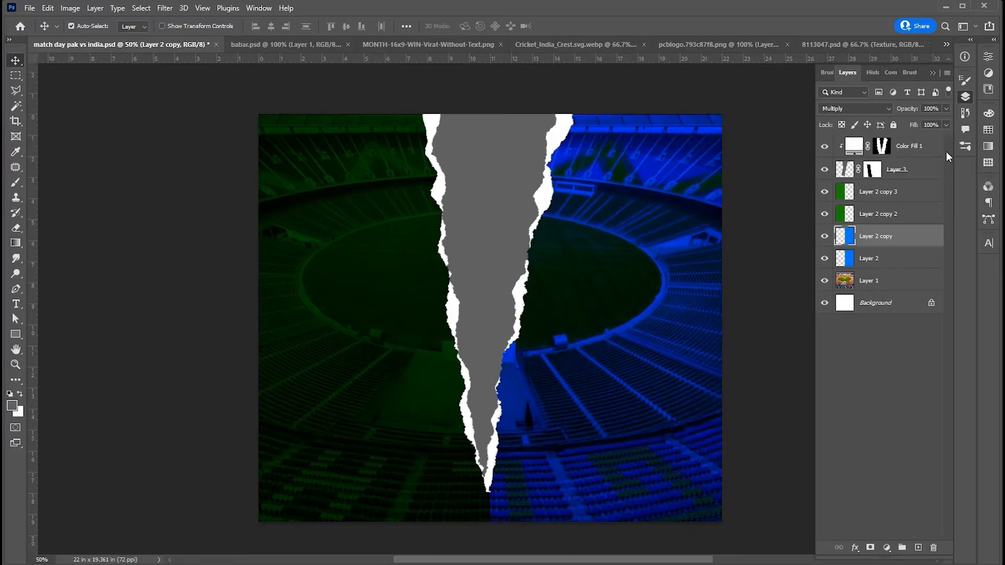
{"action": "left_click", "coordinate": [897, 167]}
{"action": "left_click", "coordinate": [692, 44]}
{"action": "mouse_move", "coordinate": [495, 306]}
{"action": "left_mouse_down"}
{"action": "mouse_move", "coordinate": [164, 131]}
{"action": "mouse_move", "coordinate": [130, 48]}
{"action": "mouse_move", "coordinate": [348, 195]}
{"action": "mouse_move", "coordinate": [487, 337]}
{"action": "mouse_move", "coordinate": [488, 323]}
{"action": "left_mouse_up"}
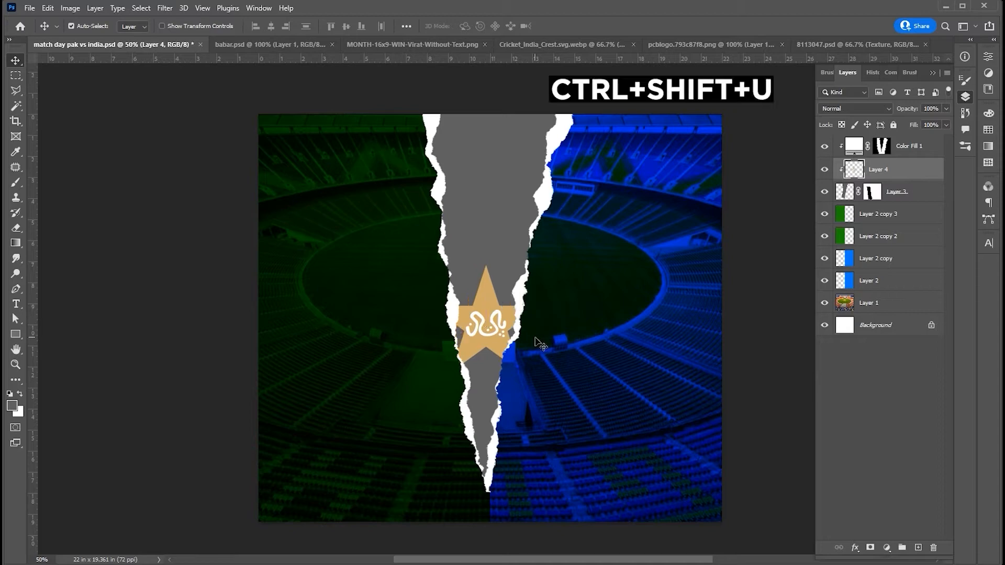
{"action": "key", "text": "ctrl+shift+u"}
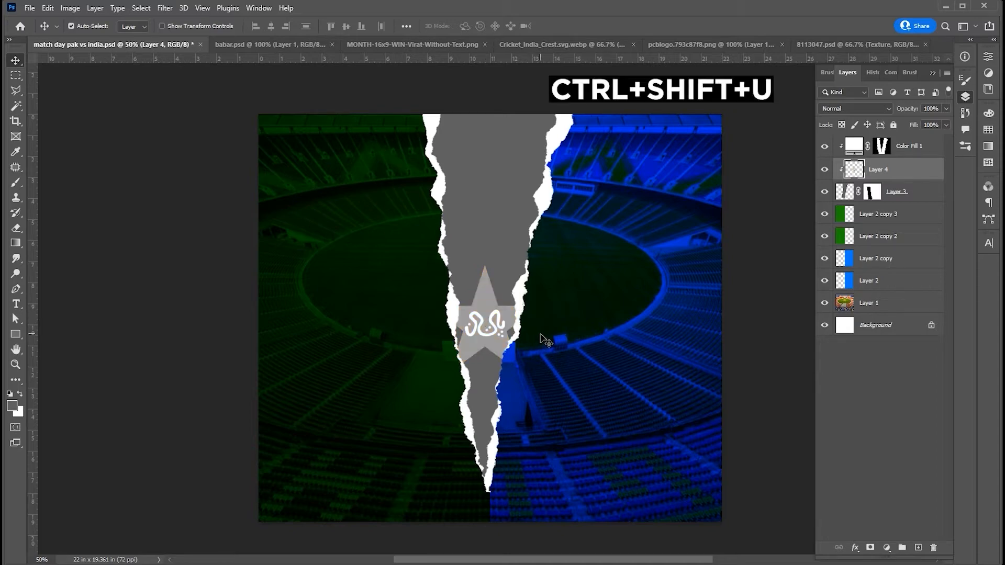
- Bring in the crest from the Cricket_India_Crest document, scale it down to fit the strip's upper part and desaturate it
{"action": "left_click", "coordinate": [570, 44]}
{"action": "left_click_drag", "start_coordinate": [543, 258], "coordinate": [503, 179]}
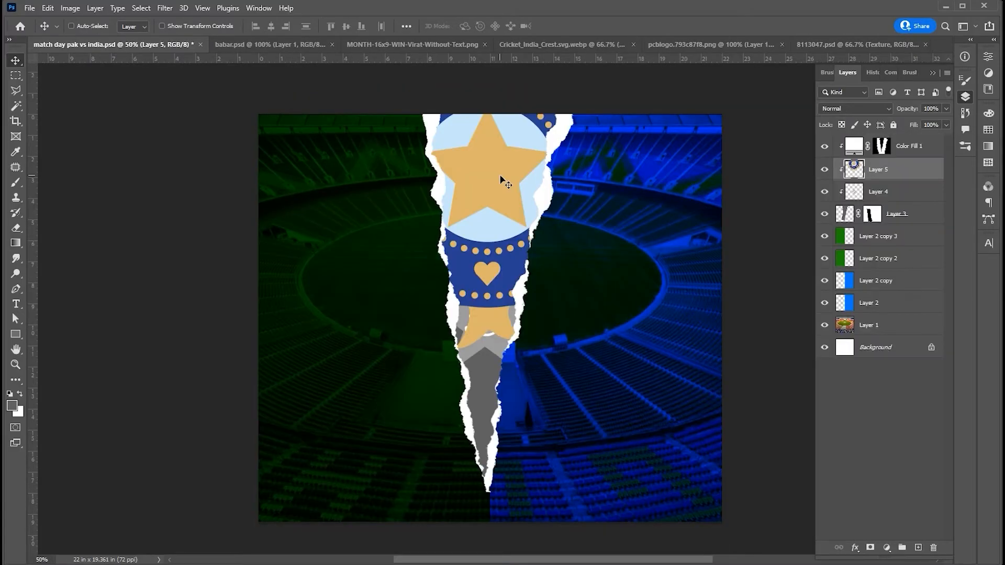
{"action": "key", "text": "ctrl+t"}
{"action": "left_click_drag", "start_coordinate": [662, 348], "coordinate": [510, 221]}
{"action": "key", "text": "Return"}
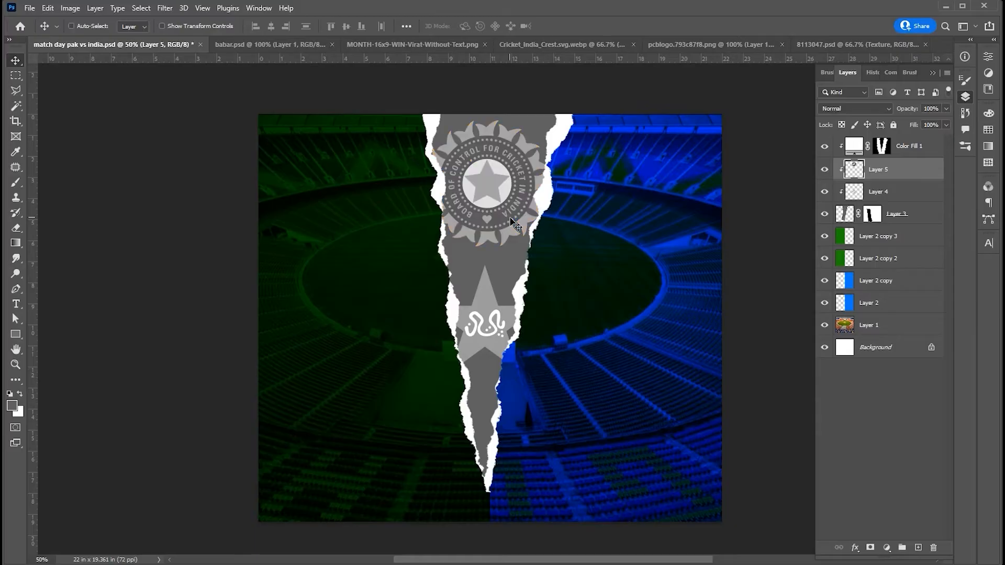
- Scale the India crest to about 87% and centre it in the wide upper part of the strip
{"action": "key", "text": "ctrl+t"}
{"action": "left_click_drag", "start_coordinate": [555, 121], "coordinate": [547, 129]}
{"action": "left_click_drag", "start_coordinate": [484, 173], "coordinate": [489, 174]}
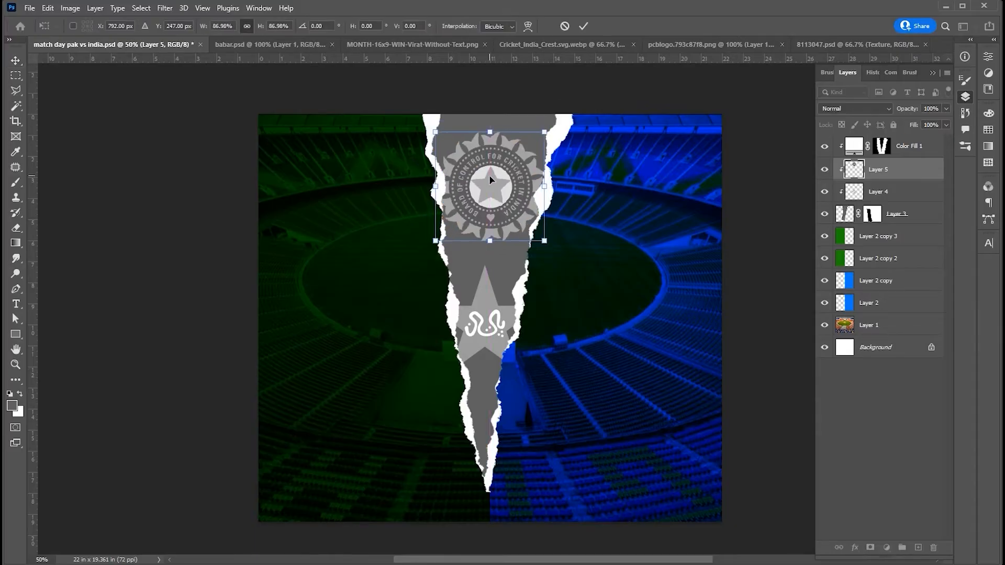
{"action": "key", "text": "Return"}
- Move the grey star logo slightly lower on the strip to widen the gap below the India crest
{"action": "left_click_drag", "start_coordinate": [497, 331], "coordinate": [499, 332]}
{"action": "key", "text": "shift+Down"}
{"action": "key", "text": "shift+Down"}
{"action": "key", "text": "shift+Down"}
{"action": "key", "text": "shift+Down"}
{"action": "key", "text": "shift+Down"}
{"action": "key", "text": "shift+Down"}
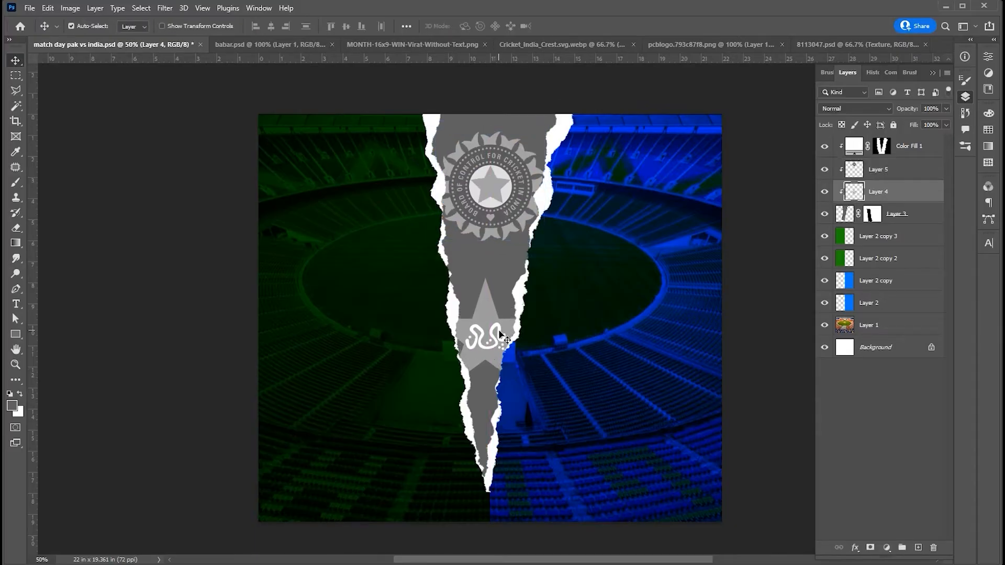
- Add the white text "vs" in Bebas Neue Bold 72 pt on the strip, centred between the India crest and the star logo
{"action": "key", "text": "t"}
{"action": "left_click", "coordinate": [478, 266]}
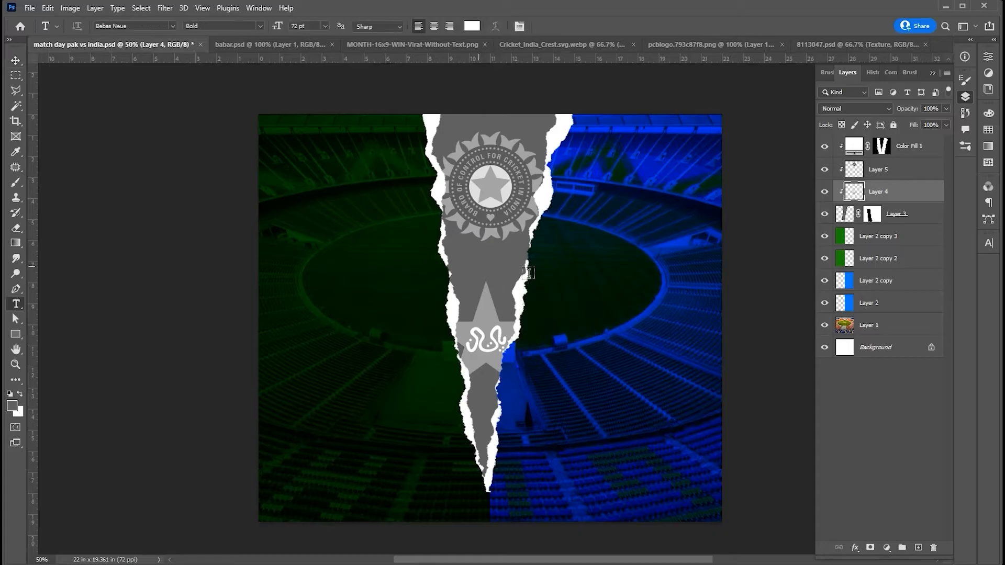
{"action": "type", "text": "vs"}
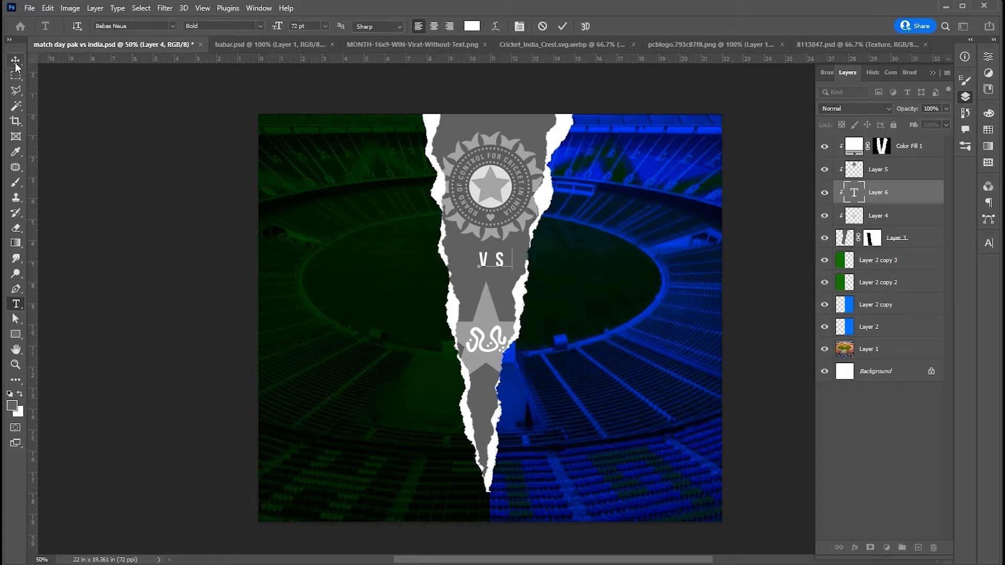
{"action": "key", "text": "ctrl+Return"}
{"action": "key", "text": "v"}
{"action": "left_click_drag", "start_coordinate": [500, 267], "coordinate": [497, 269]}
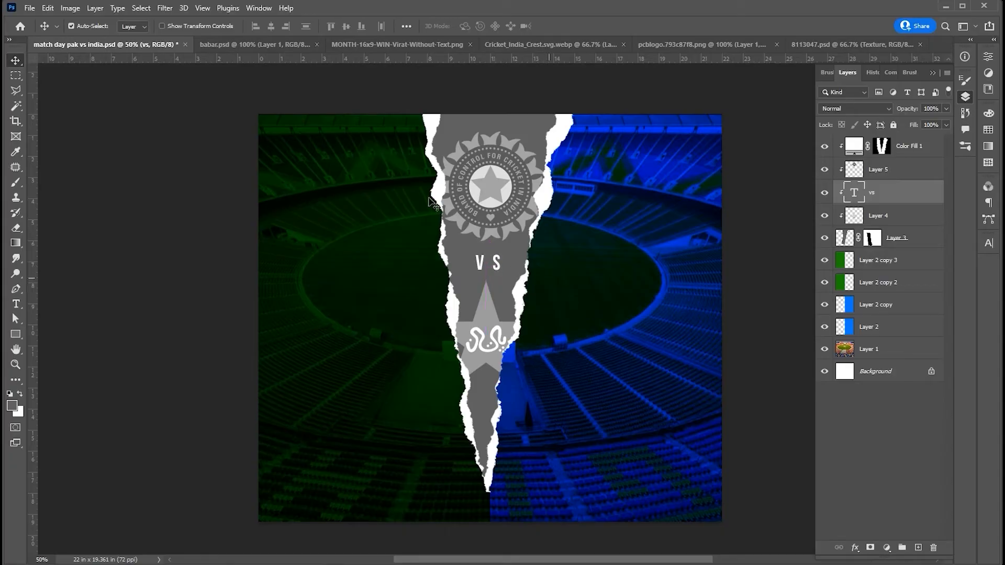
- Bring the Pakistan player from babar.psd into the green half behind the torn strip, scaled so his body fills the lower part
{"action": "left_click", "coordinate": [303, 46]}
{"action": "left_click_drag", "start_coordinate": [517, 235], "coordinate": [436, 358]}
{"action": "key", "text": "ctrl+t"}
{"action": "left_click_drag", "start_coordinate": [478, 229], "coordinate": [512, 163]}
{"action": "left_click_drag", "start_coordinate": [356, 387], "coordinate": [374, 399]}
{"action": "key", "text": "Return"}
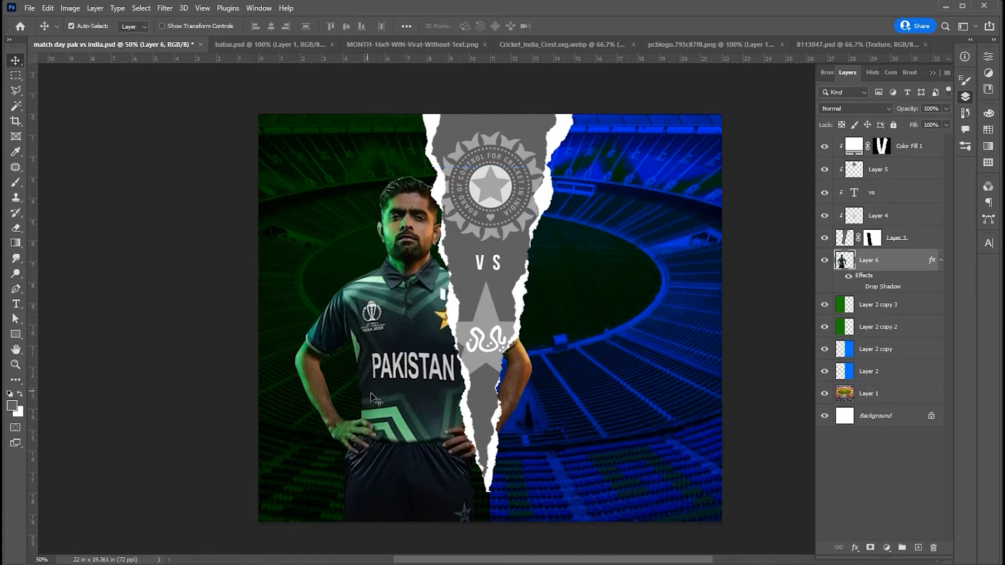
- Add a layer mask to the Pakistan player and hide his arm where it extends past the strip into the blue half
{"action": "left_click", "coordinate": [869, 547]}
{"action": "key", "text": "m"}
{"action": "left_click_drag", "start_coordinate": [558, 228], "coordinate": [474, 449]}
{"action": "key", "text": "Delete"}
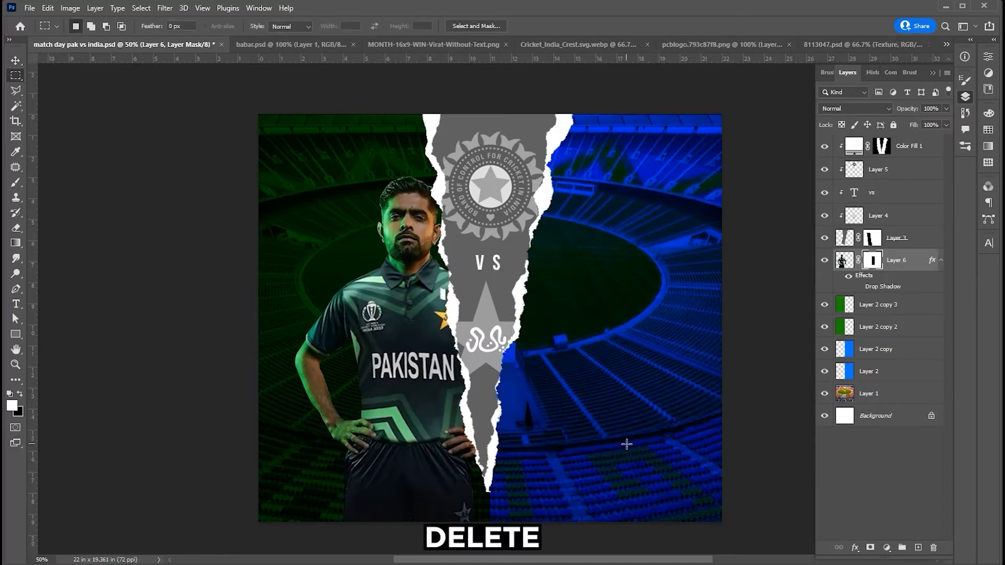
{"action": "key", "text": "ctrl+d"}
{"action": "key", "text": "v"}
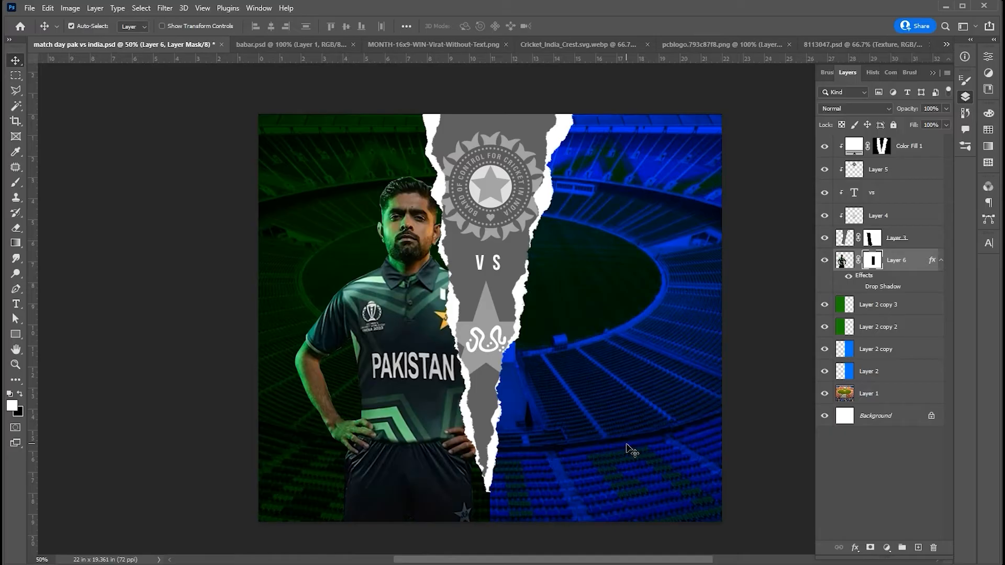
- Bring the India player from MONTH-16x9-WIN-Virat-Without-Text.png into the blue half behind the strip and scale him to match the Pakistan player
{"action": "left_click", "coordinate": [451, 46]}
{"action": "left_click_drag", "start_coordinate": [511, 325], "coordinate": [582, 338]}
{"action": "key", "text": "ctrl+t"}
{"action": "left_click_drag", "start_coordinate": [663, 219], "coordinate": [680, 193]}
{"action": "left_click_drag", "start_coordinate": [574, 353], "coordinate": [594, 366]}
{"action": "key", "text": "Return"}
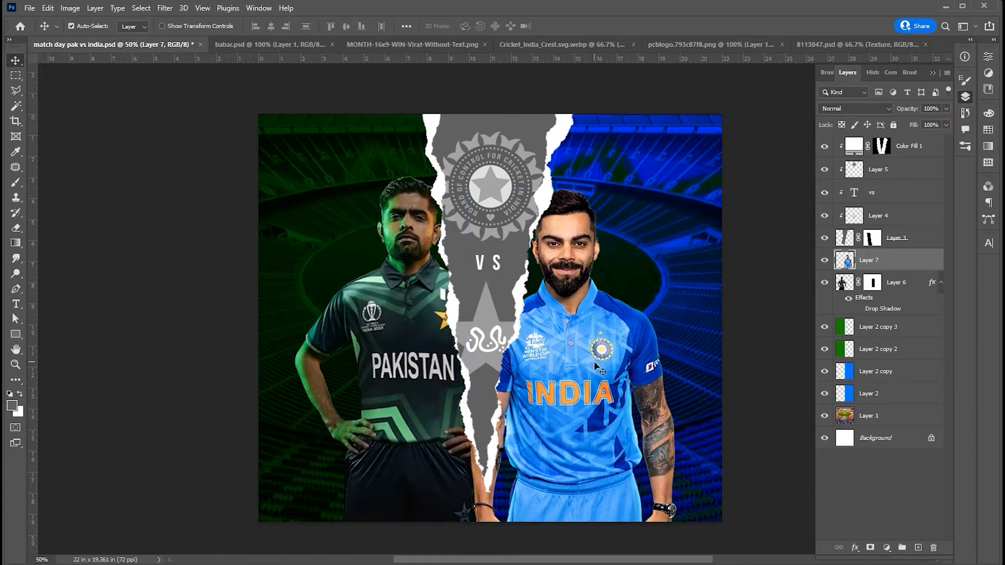
- Move the Pakistan player slightly lower so his head lines up with the India player's
{"action": "left_click", "coordinate": [424, 375]}
{"action": "key", "text": "ctrl+t"}
{"action": "left_click_drag", "start_coordinate": [405, 281], "coordinate": [406, 290]}
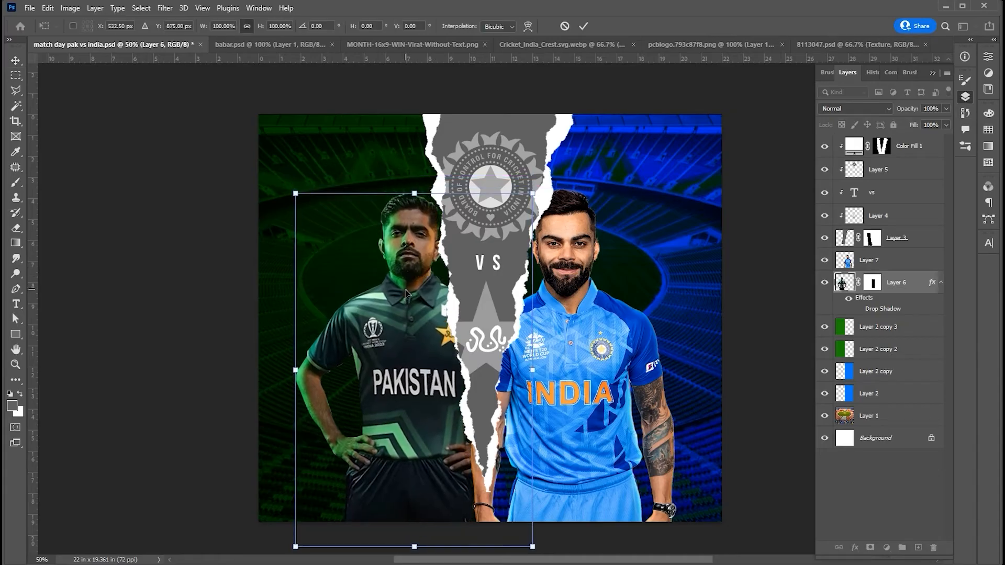
{"action": "key", "text": "Return"}
- Add a layer mask to the India player and hide his hand below the strip's tip using a Polygonal Lasso selection
{"action": "left_click", "coordinate": [549, 359]}
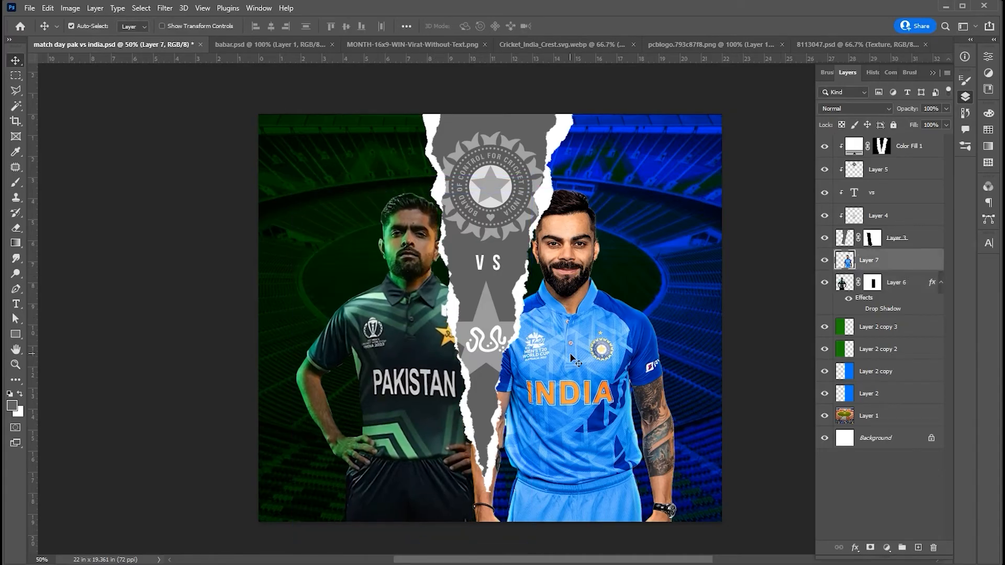
{"action": "right_click", "coordinate": [15, 90]}
{"action": "left_click", "coordinate": [68, 102]}
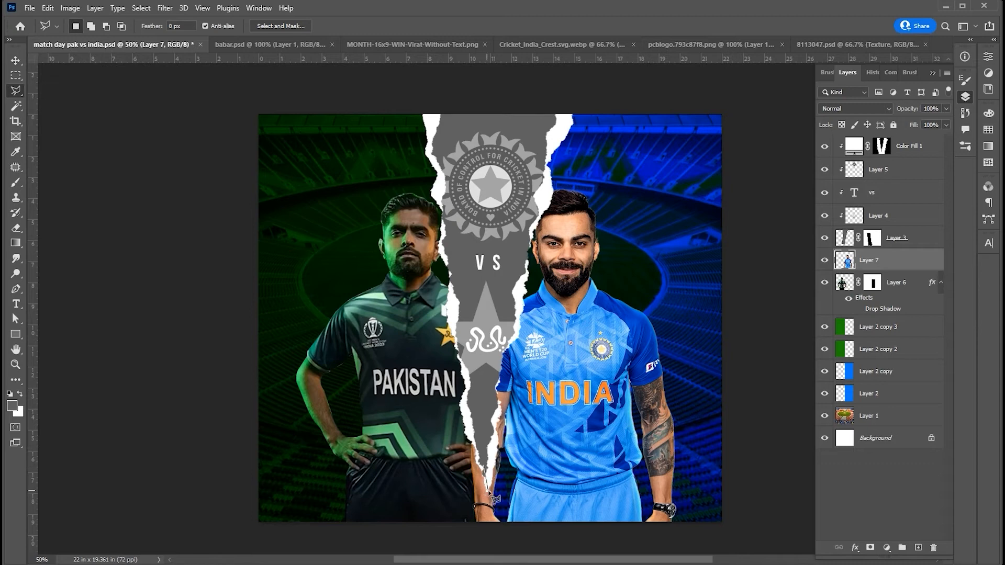
{"action": "left_click", "coordinate": [871, 547]}
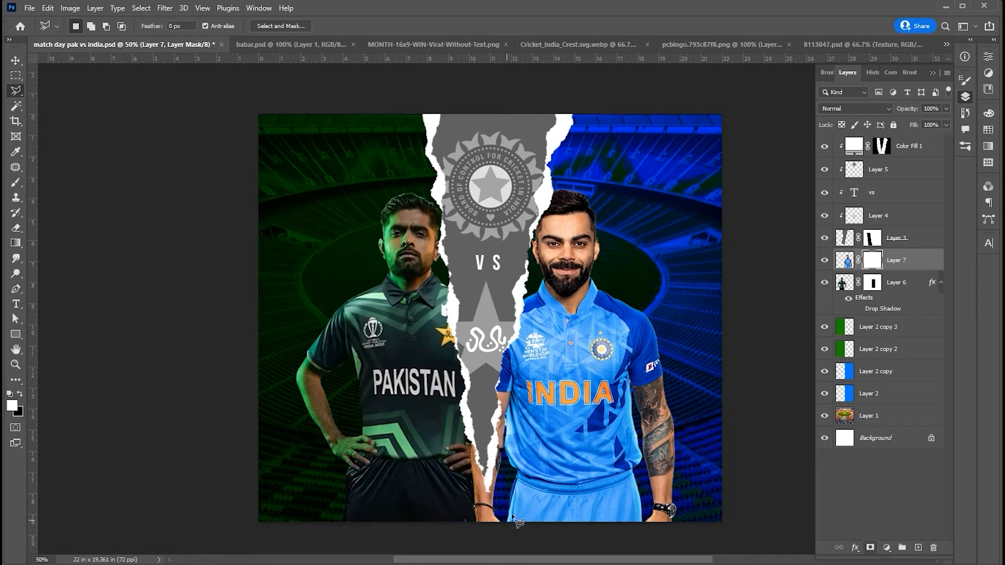
{"action": "left_click", "coordinate": [490, 506]}
{"action": "left_click", "coordinate": [506, 526]}
{"action": "left_click", "coordinate": [474, 535]}
{"action": "left_click", "coordinate": [434, 508]}
{"action": "left_click", "coordinate": [394, 429]}
{"action": "double_click", "coordinate": [438, 397]}
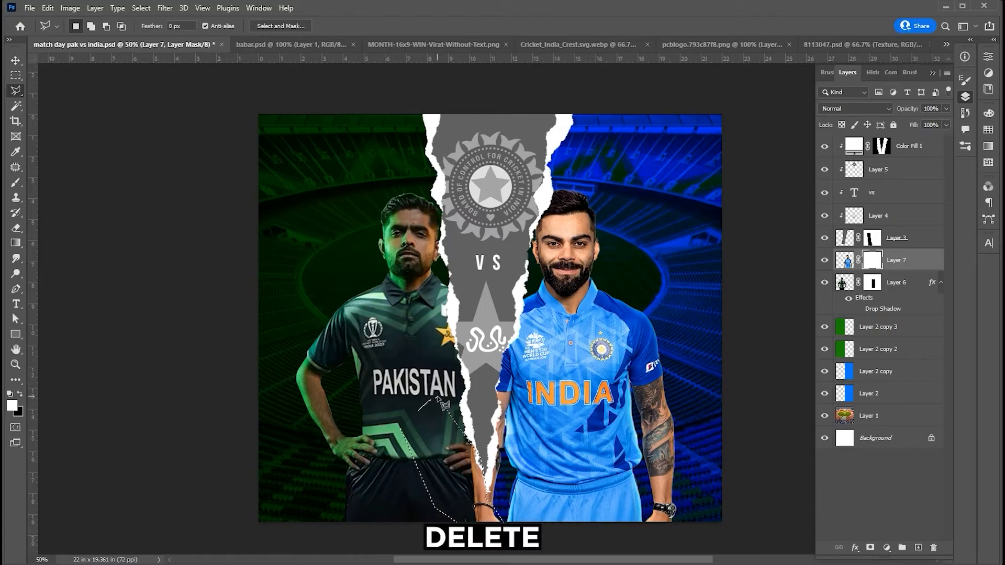
{"action": "key", "text": "Delete"}
{"action": "key", "text": "ctrl+d"}
{"action": "key", "text": "v"}
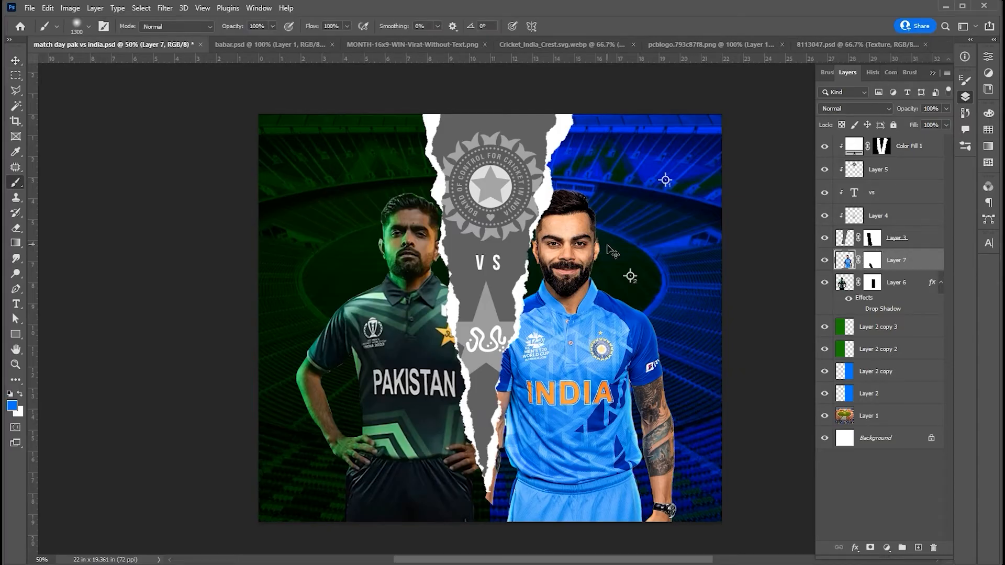
- On a new layer above the India player, paint a soft blue stroke from his head down over his outer arm with a 300 px brush
{"action": "key", "text": "ctrl+alt+shift+n"}
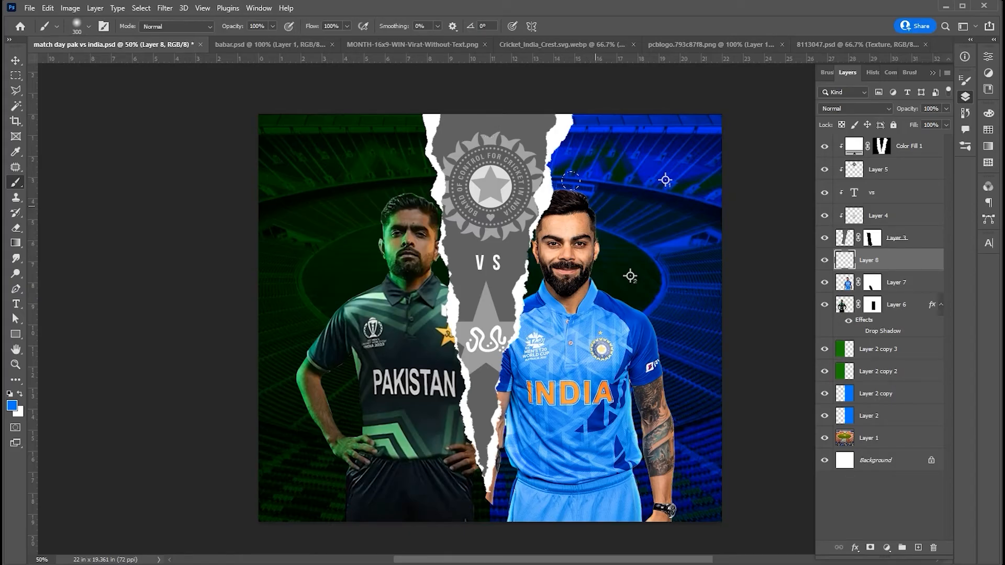
{"action": "mouse_move", "coordinate": [570, 181]}
{"action": "left_mouse_down"}
{"action": "mouse_move", "coordinate": [579, 228]}
{"action": "mouse_move", "coordinate": [611, 271]}
{"action": "mouse_move", "coordinate": [646, 368]}
{"action": "mouse_move", "coordinate": [678, 500]}
{"action": "left_mouse_up"}
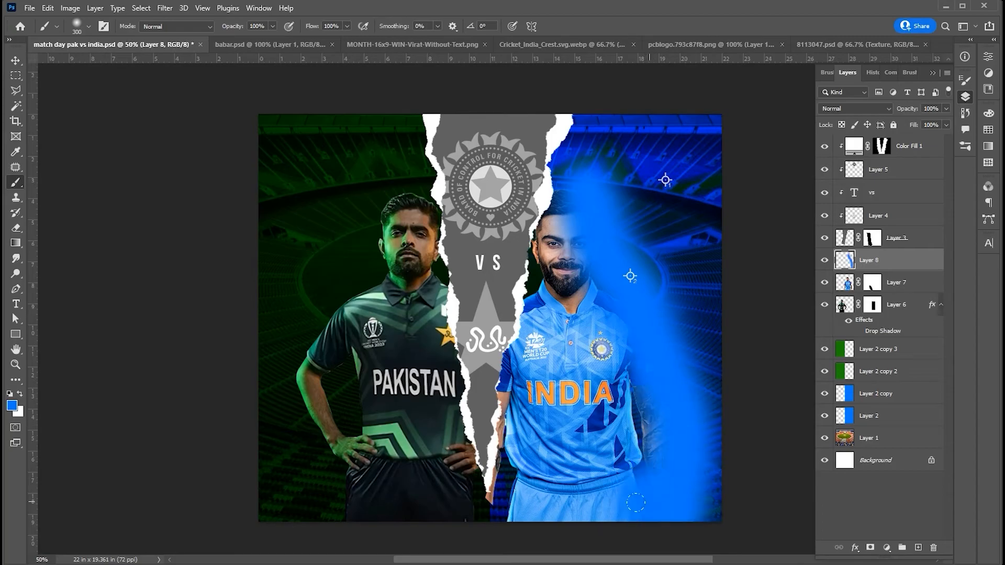
{"action": "key", "text": "v"}
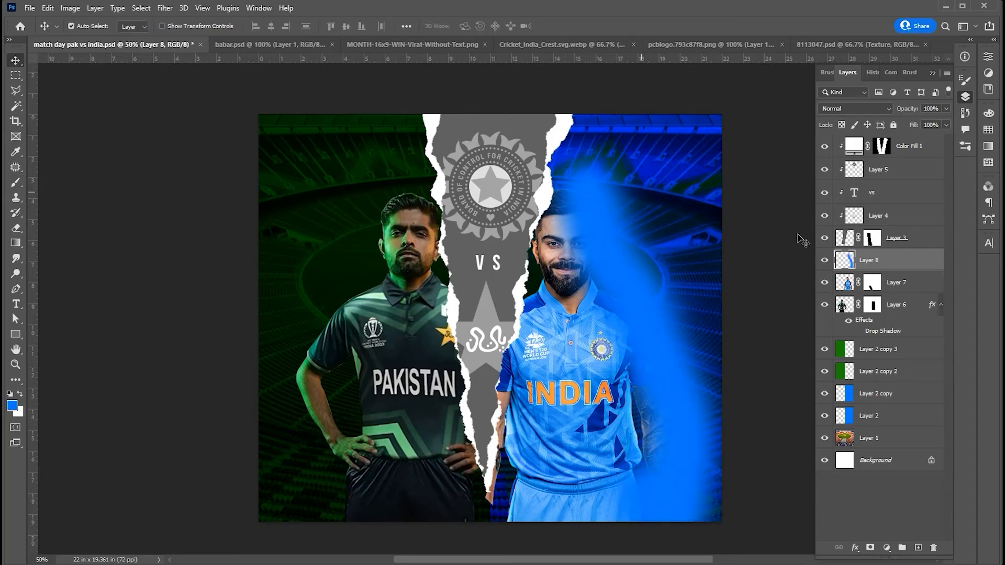
- Clip the blue paint layer to the India player and set its blend mode to Color Dodge
{"action": "right_click", "coordinate": [868, 258]}
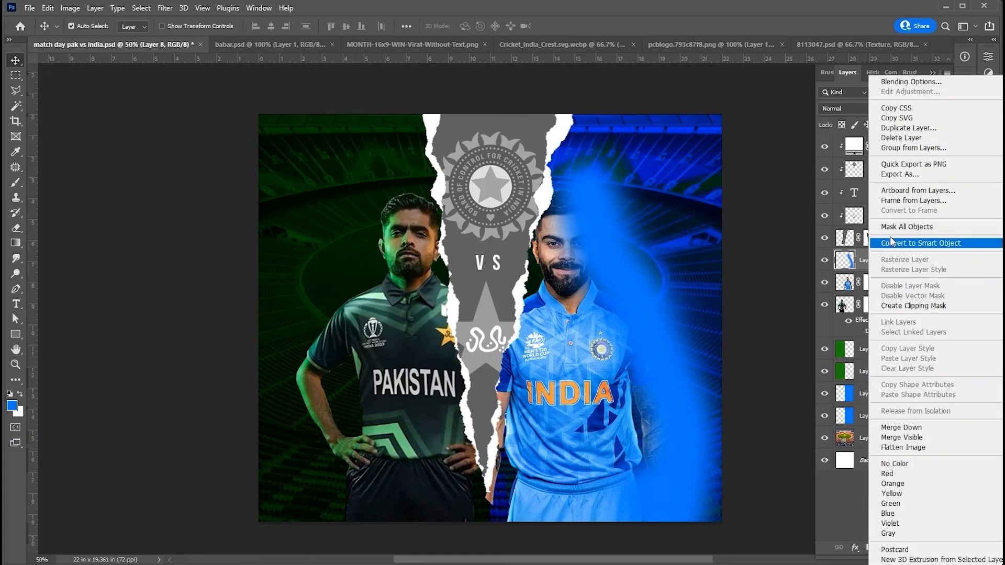
{"action": "left_click", "coordinate": [894, 306]}
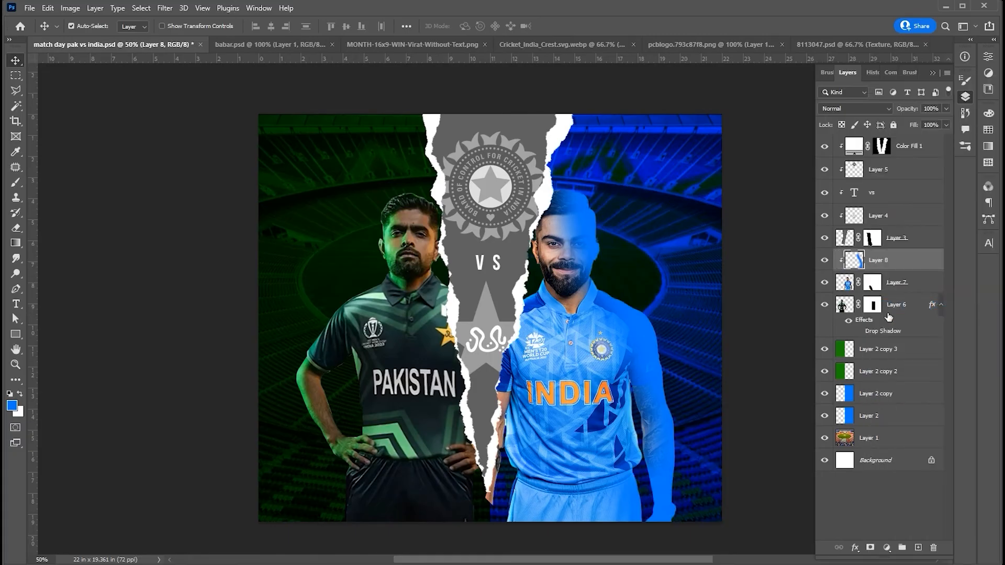
{"action": "left_click", "coordinate": [848, 108]}
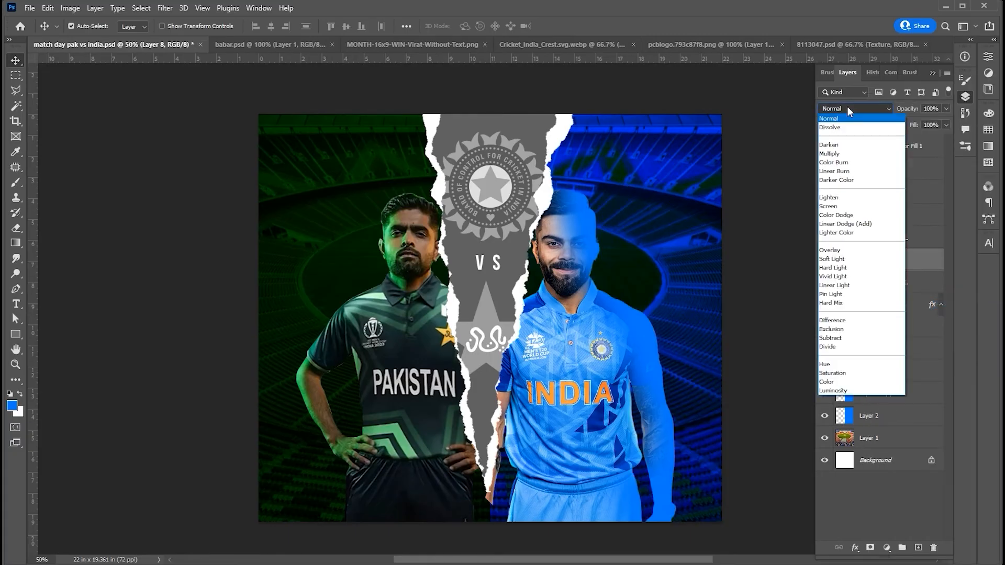
{"action": "left_click", "coordinate": [836, 214]}
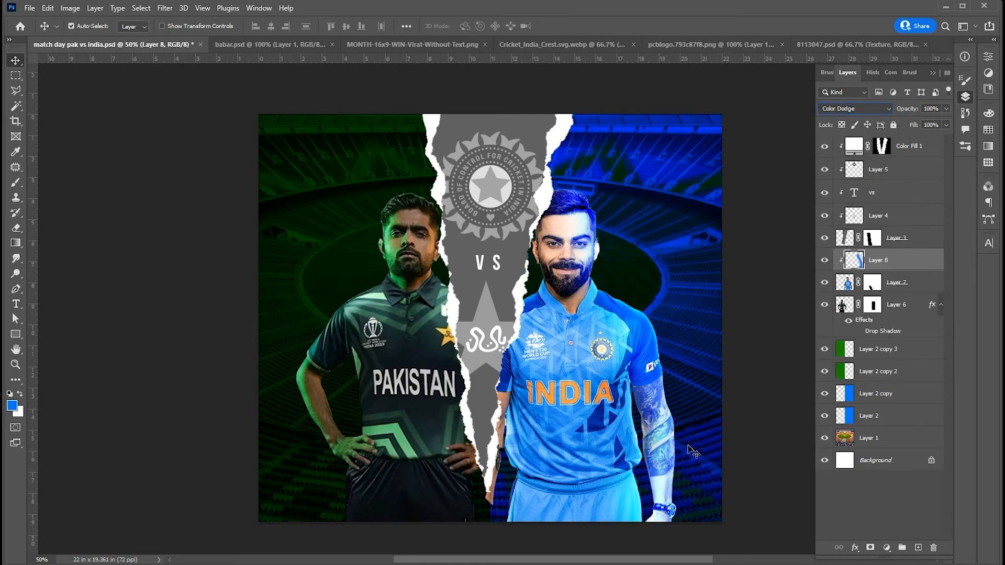
- Nudge the India player and his clipped blue light layer together about 12 px towards the strip
{"action": "left_click", "coordinate": [915, 287]}
{"action": "left_click", "coordinate": [913, 261], "text": "shift"}
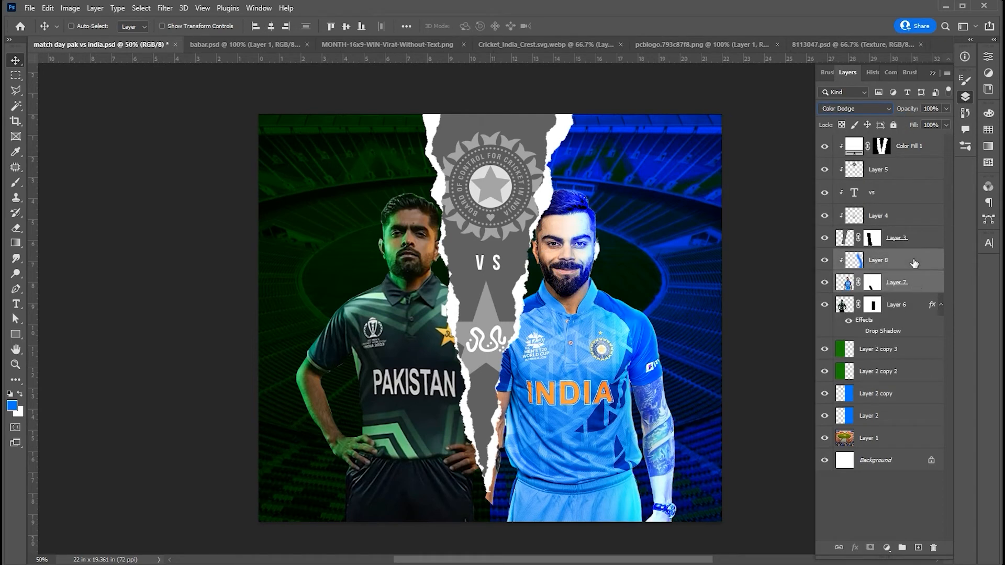
{"action": "key", "text": "ctrl+t"}
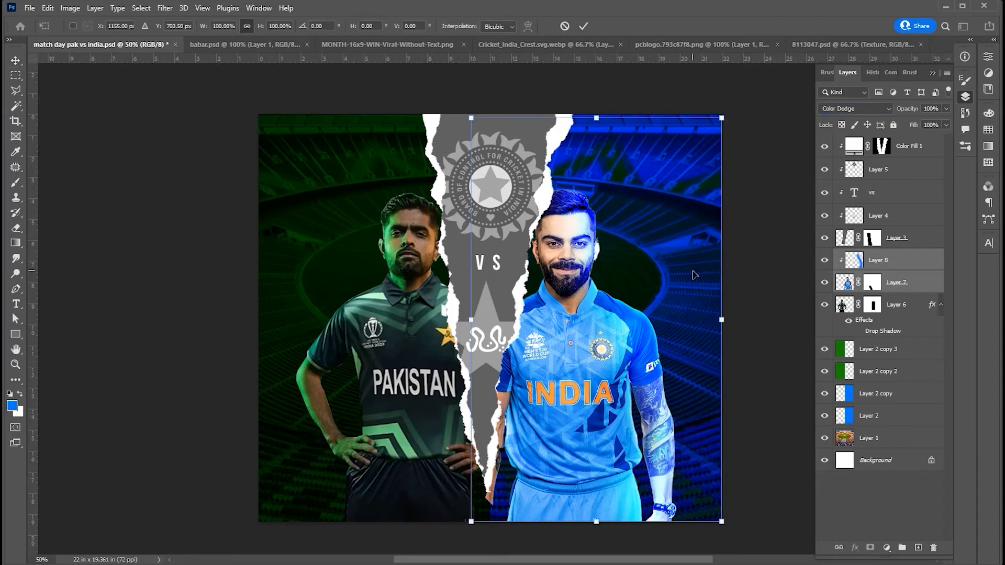
{"action": "key", "text": "Left"}
{"action": "key", "text": "Left"}
{"action": "key", "text": "Left"}
{"action": "key", "text": "Left"}
{"action": "key", "text": "Left"}
{"action": "key", "text": "Left"}
{"action": "key", "text": "Left"}
{"action": "key", "text": "Left"}
{"action": "key", "text": "Left"}
{"action": "key", "text": "Left"}
{"action": "key", "text": "Left"}
{"action": "key", "text": "Left"}
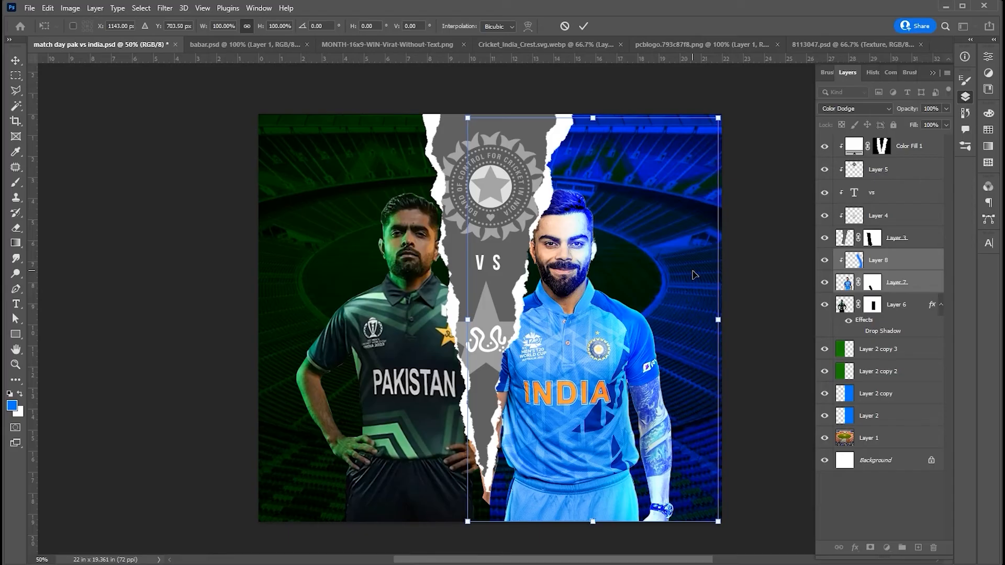
{"action": "key", "text": "Return"}
- Mask out the remaining bit of the India player's hand at the strip's lower tip with a Polygonal Lasso selection on Layer 7's mask
{"action": "left_click", "coordinate": [883, 283]}
{"action": "left_click", "coordinate": [876, 282]}
{"action": "left_click", "coordinate": [16, 90]}
{"action": "left_click", "coordinate": [477, 403]}
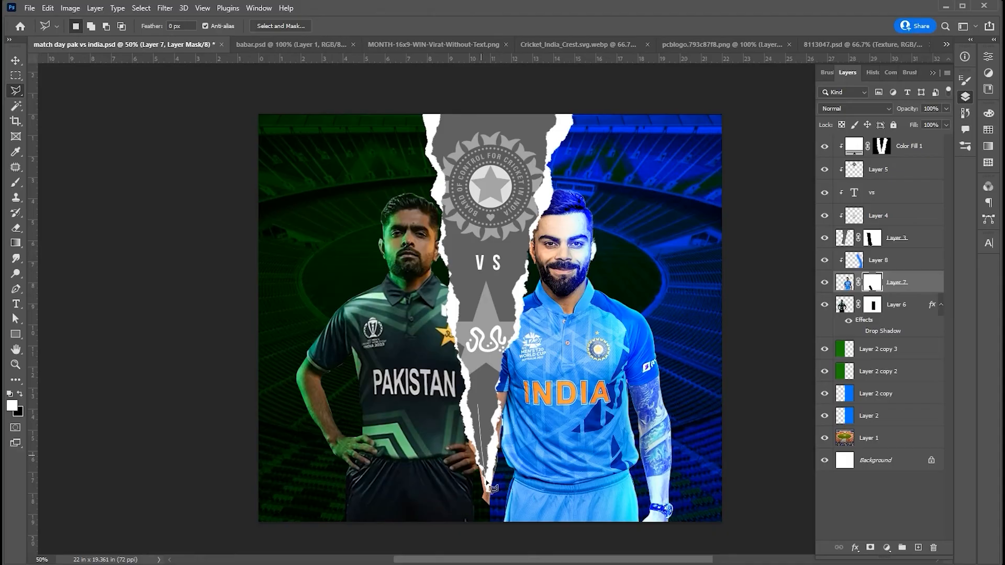
{"action": "left_click", "coordinate": [444, 453]}
{"action": "left_click", "coordinate": [465, 383]}
{"action": "double_click", "coordinate": [480, 377]}
{"action": "key", "text": "Delete"}
{"action": "key", "text": "ctrl+d"}
{"action": "key", "text": "v"}
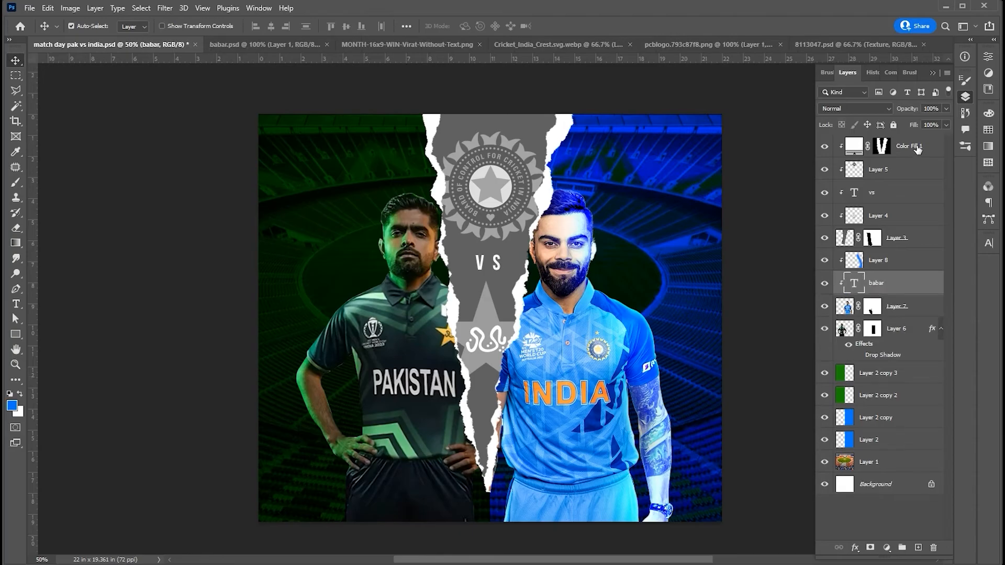
- Add the white text "babar azam" as a new text layer above all other layers
{"action": "left_click", "coordinate": [911, 153]}
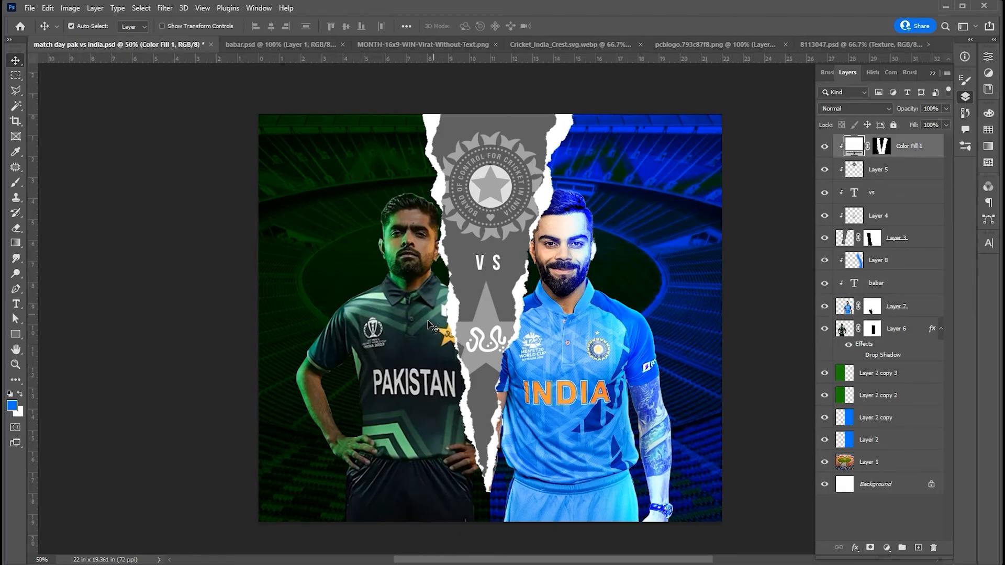
{"action": "key", "text": "t"}
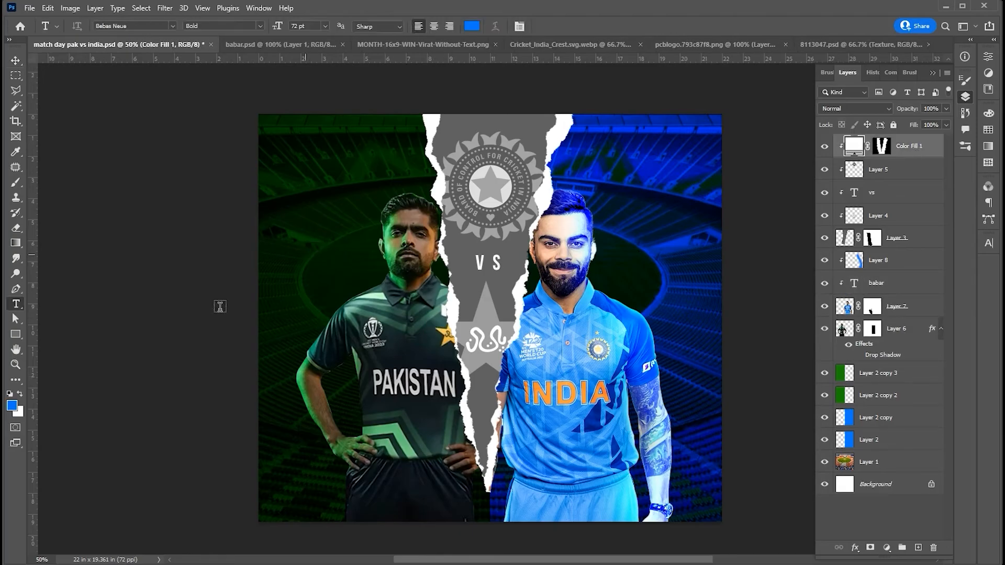
{"action": "left_click", "coordinate": [20, 392]}
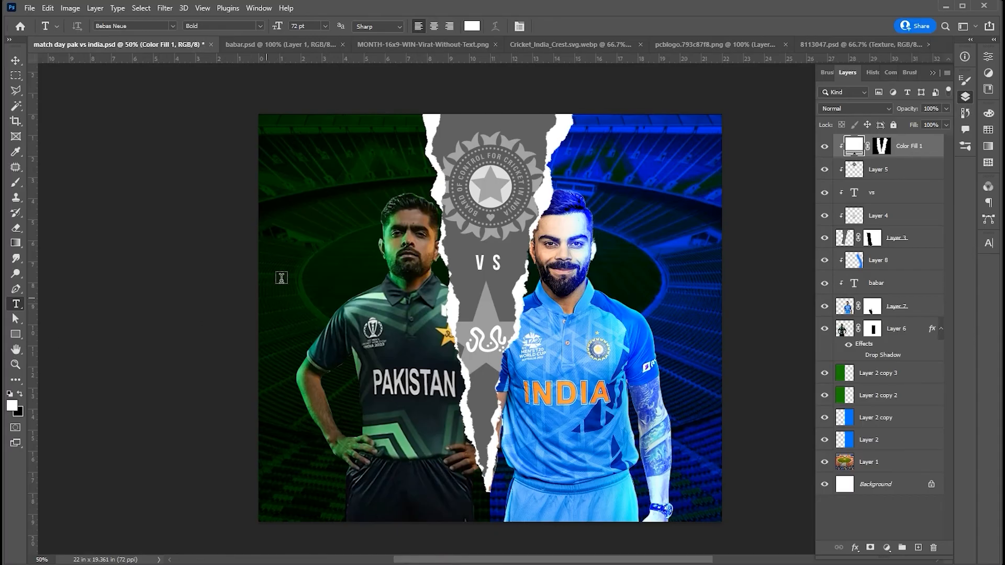
{"action": "left_click", "coordinate": [425, 291]}
{"action": "type", "text": "babar azam"}
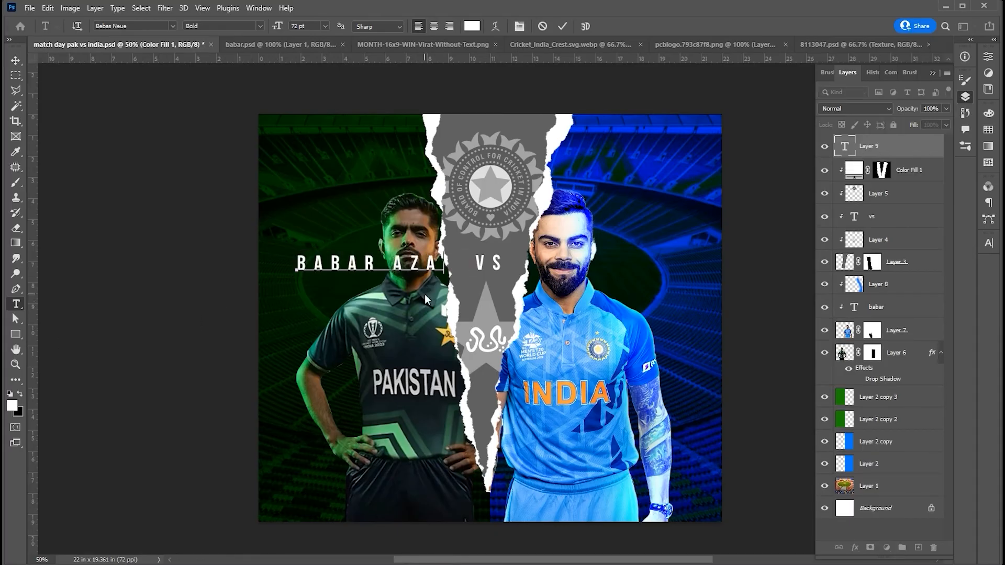
{"action": "key", "text": "ctrl+Return"}
- Rotate the "babar azam" text to run vertically down the green half's outer edge and place a copy along the blue half's outer edge
{"action": "key", "text": "ctrl+t"}
{"action": "left_click_drag", "start_coordinate": [471, 247], "coordinate": [400, 375]}
{"action": "left_click_drag", "start_coordinate": [381, 302], "coordinate": [706, 258]}
{"action": "key", "text": "Return"}
- Change the copied vertical text in the blue half to "VIRAT KOHLI"
{"action": "double_click", "coordinate": [701, 258]}
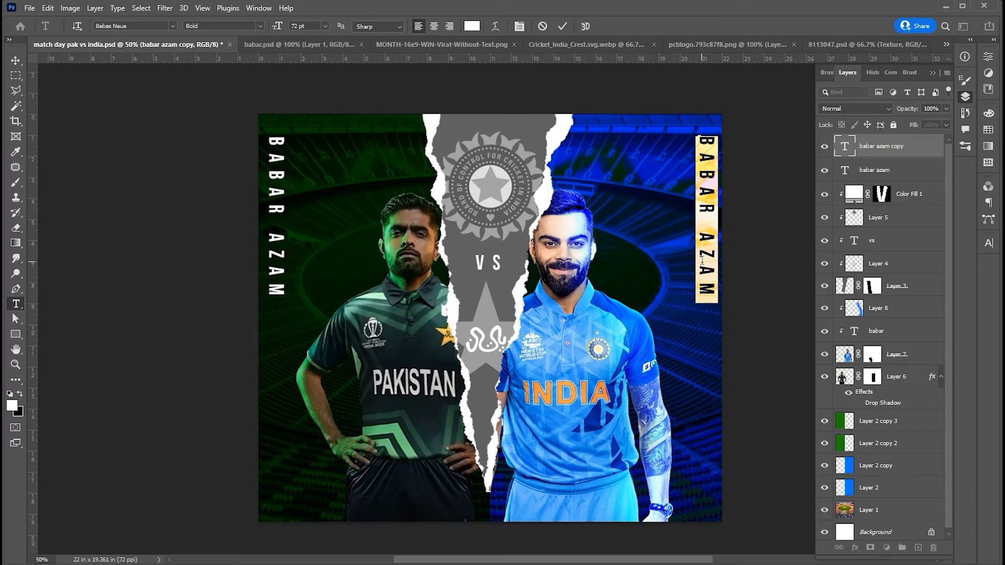
{"action": "type", "text": "VIRAT KOHLI"}
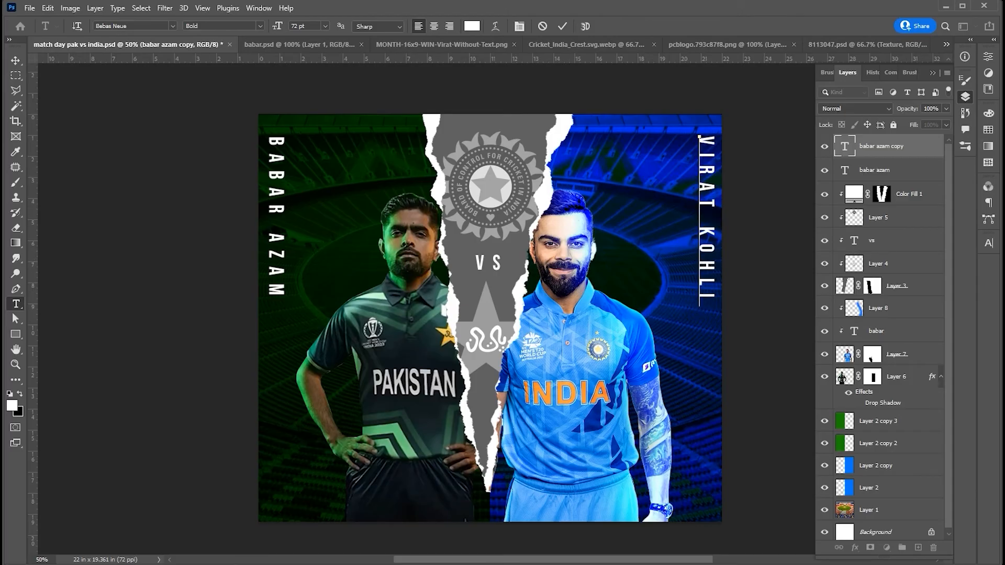
{"action": "left_click", "coordinate": [19, 62]}
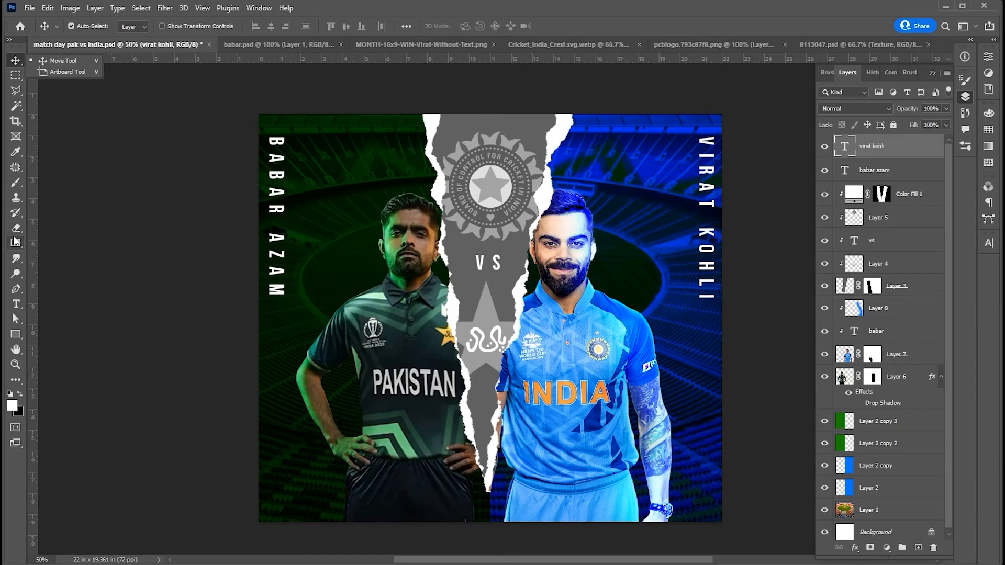
- Choose the 01.psd brush from the Torn Paper Brushes set for the Brush tool
{"action": "left_click", "coordinate": [17, 183]}
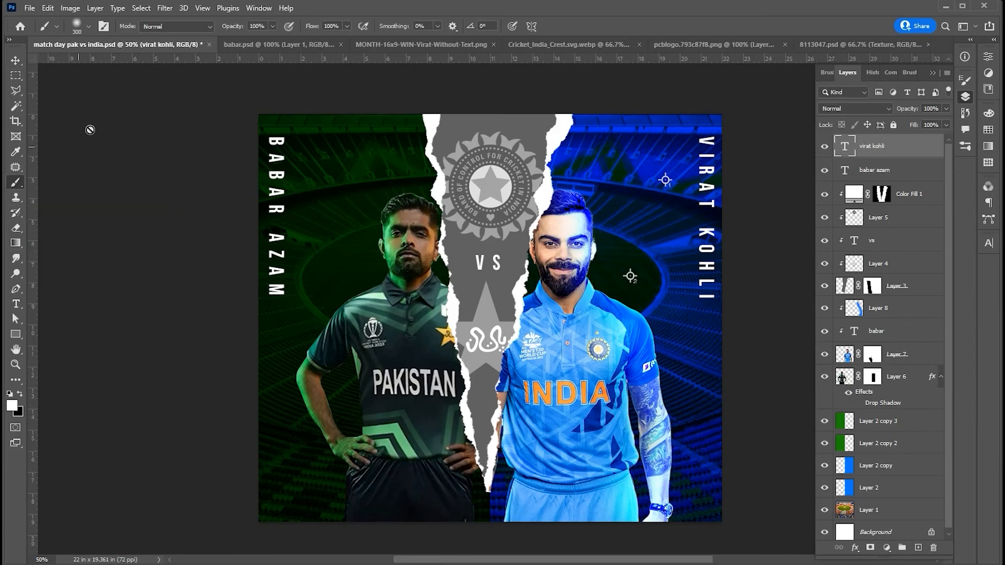
{"action": "left_click", "coordinate": [89, 26]}
{"action": "scroll", "coordinate": [102, 212], "scroll_direction": "down", "scroll_amount": 10}
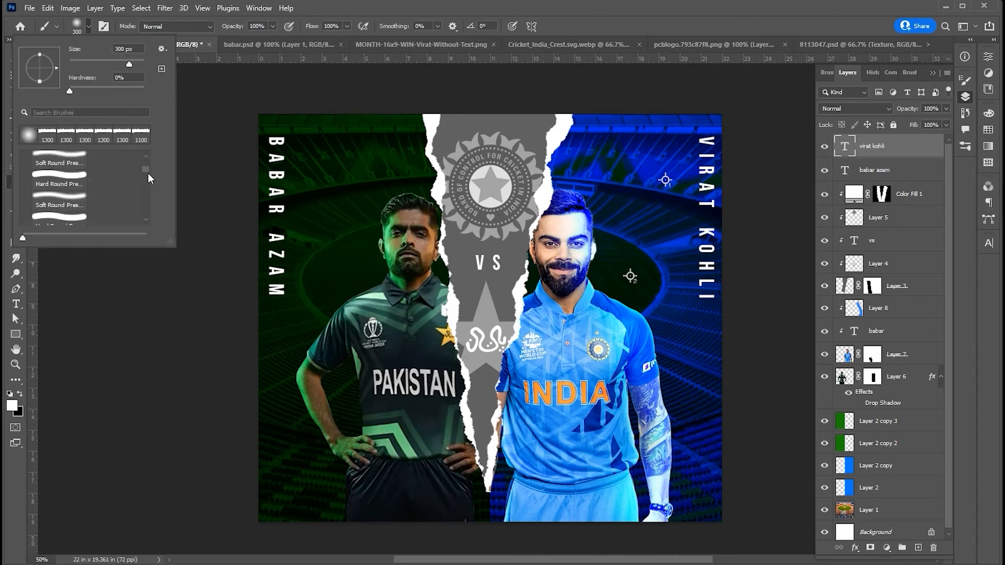
{"action": "scroll", "coordinate": [91, 203], "scroll_direction": "up", "scroll_amount": 3}
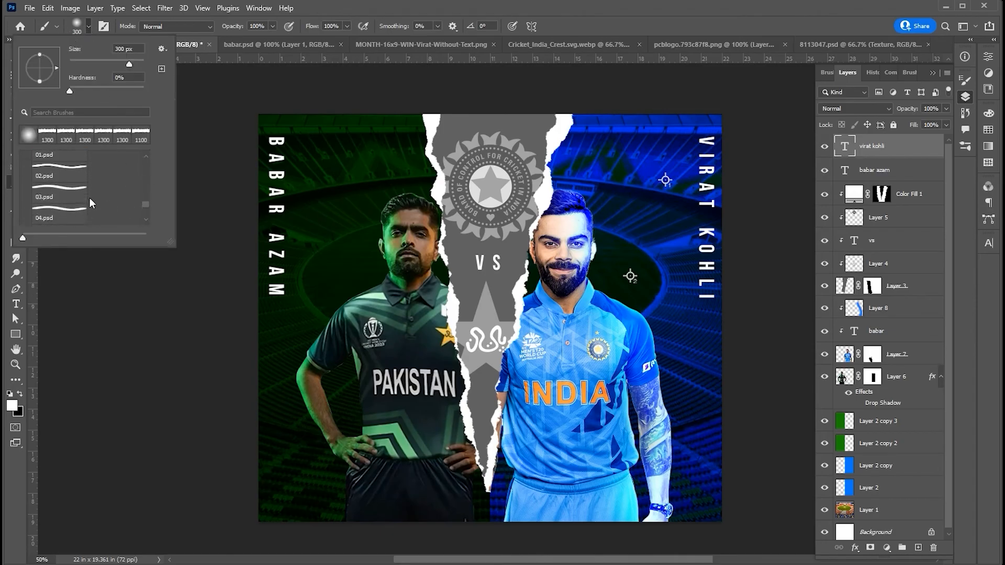
{"action": "left_click", "coordinate": [62, 179]}
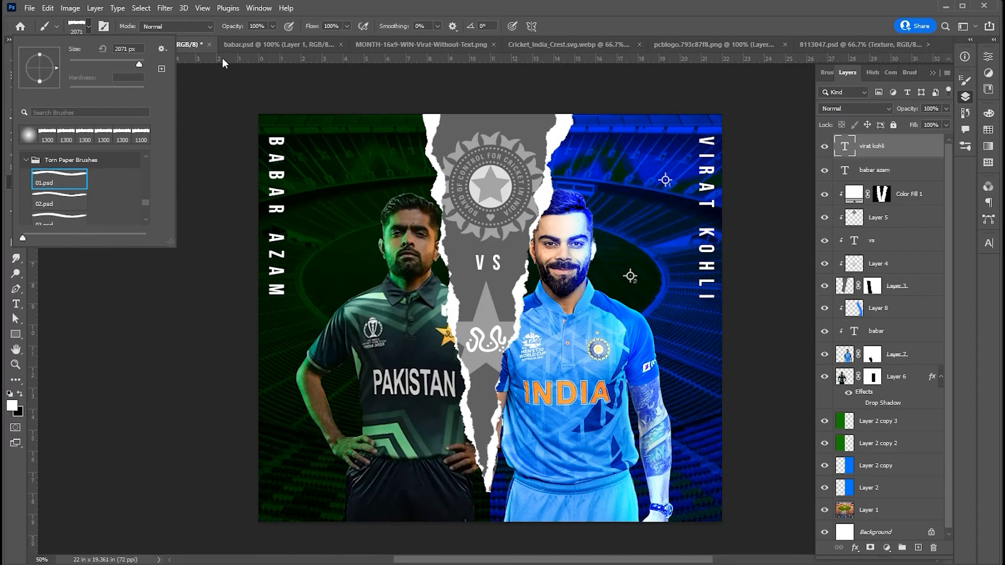
{"action": "left_click", "coordinate": [89, 26]}
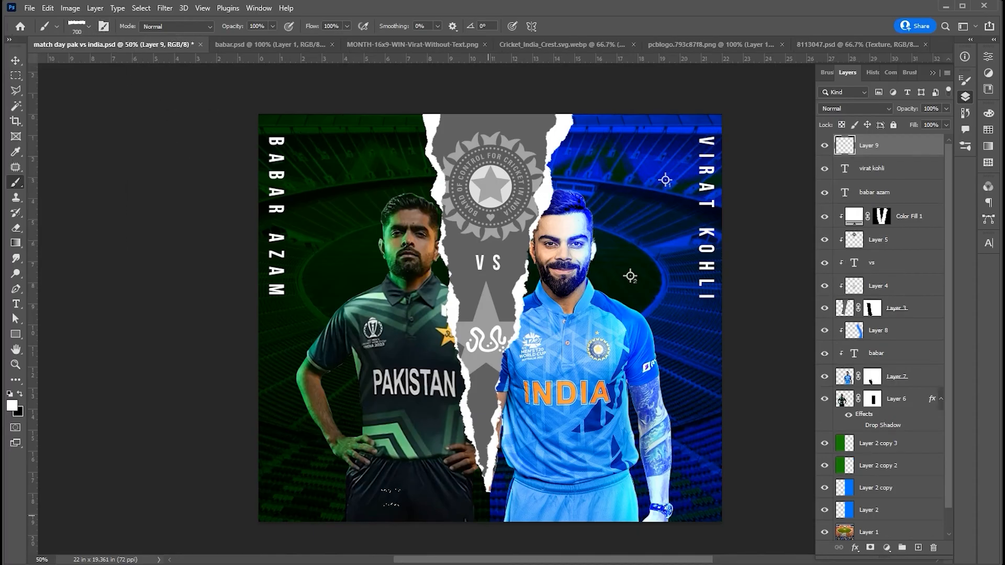
- Stamp a white torn-paper strip on a new layer at the poster's bottom centre, below the logo strip's tip
{"action": "left_click", "coordinate": [497, 516]}
{"action": "key", "text": "ctrl+z"}
{"action": "left_click", "coordinate": [493, 515]}
{"action": "key", "text": "v"}
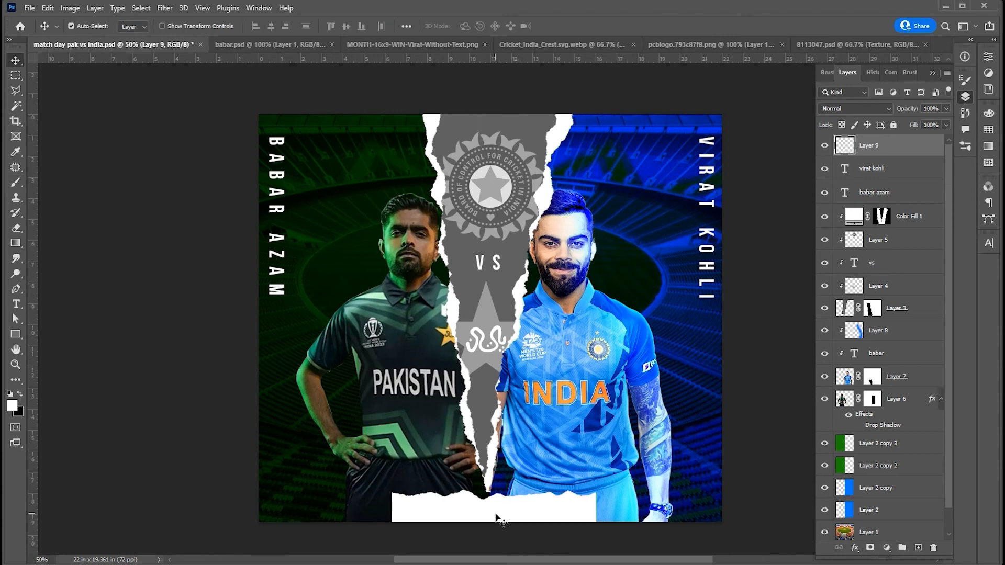
- Add the black text "match day" as a new text layer and centre it on the white torn-paper strip
{"action": "key", "text": "t"}
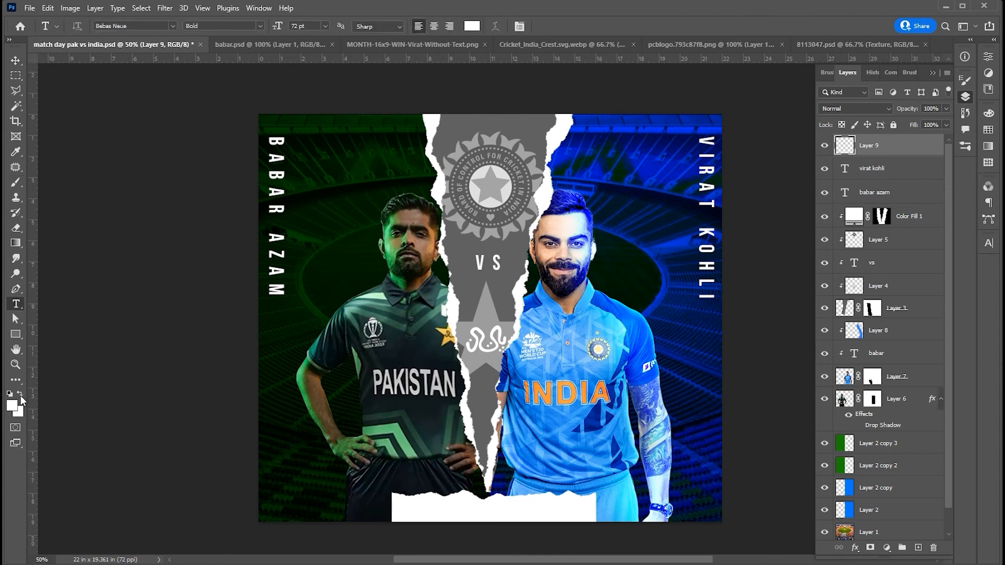
{"action": "key", "text": "x"}
{"action": "left_click", "coordinate": [435, 512]}
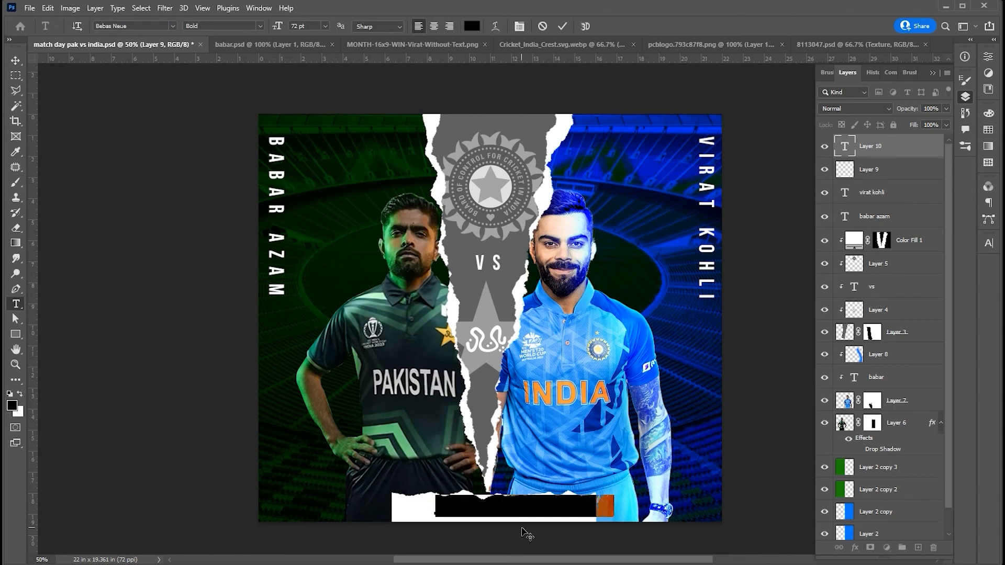
{"action": "type", "text": "match day"}
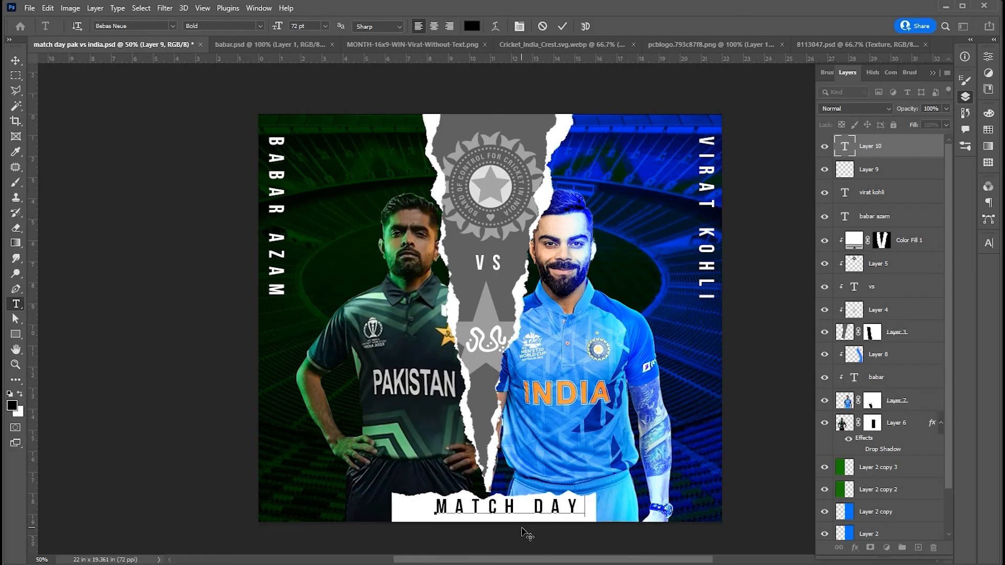
{"action": "left_click", "coordinate": [15, 60]}
{"action": "left_click_drag", "start_coordinate": [560, 505], "coordinate": [548, 509]}
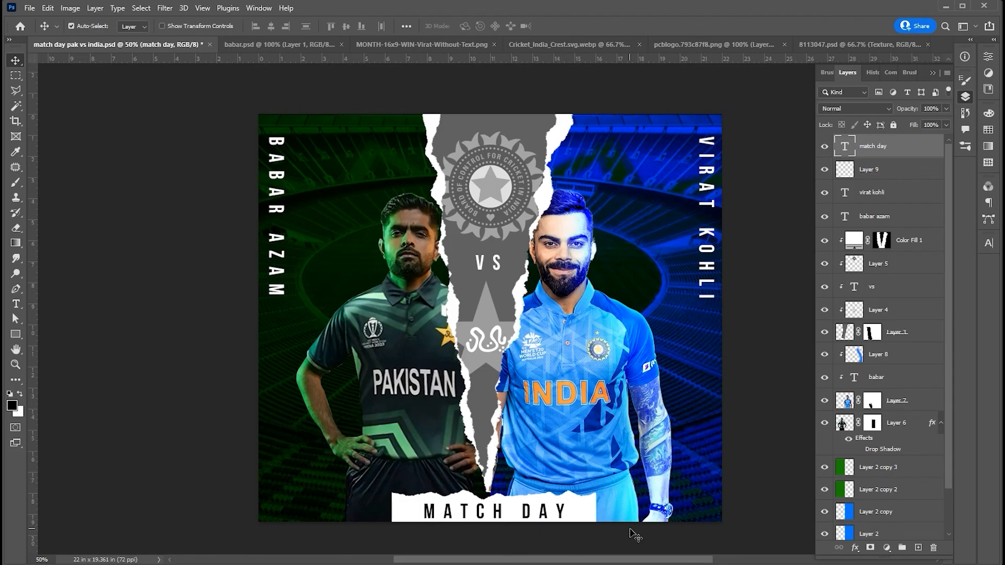
{"action": "left_click", "coordinate": [767, 350]}
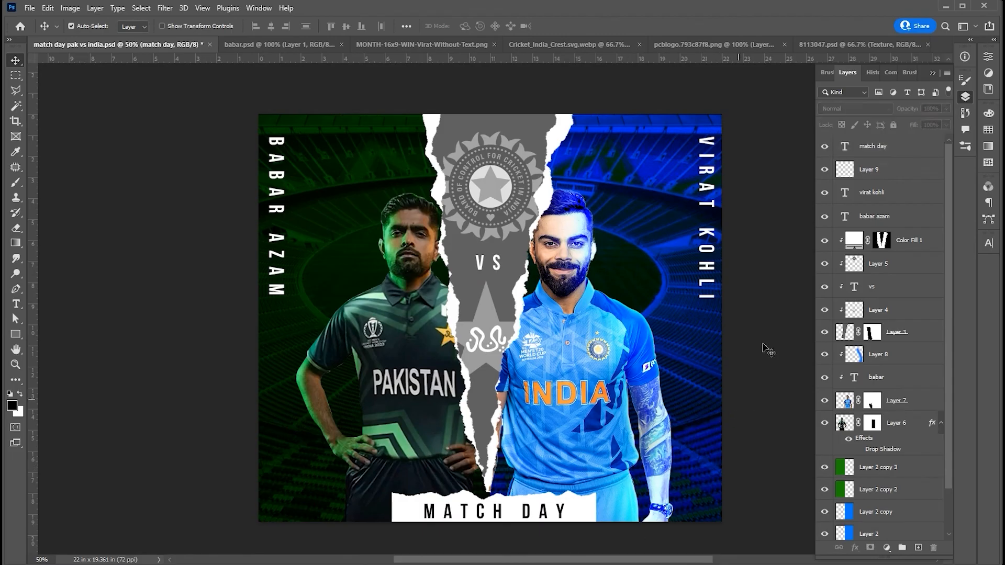